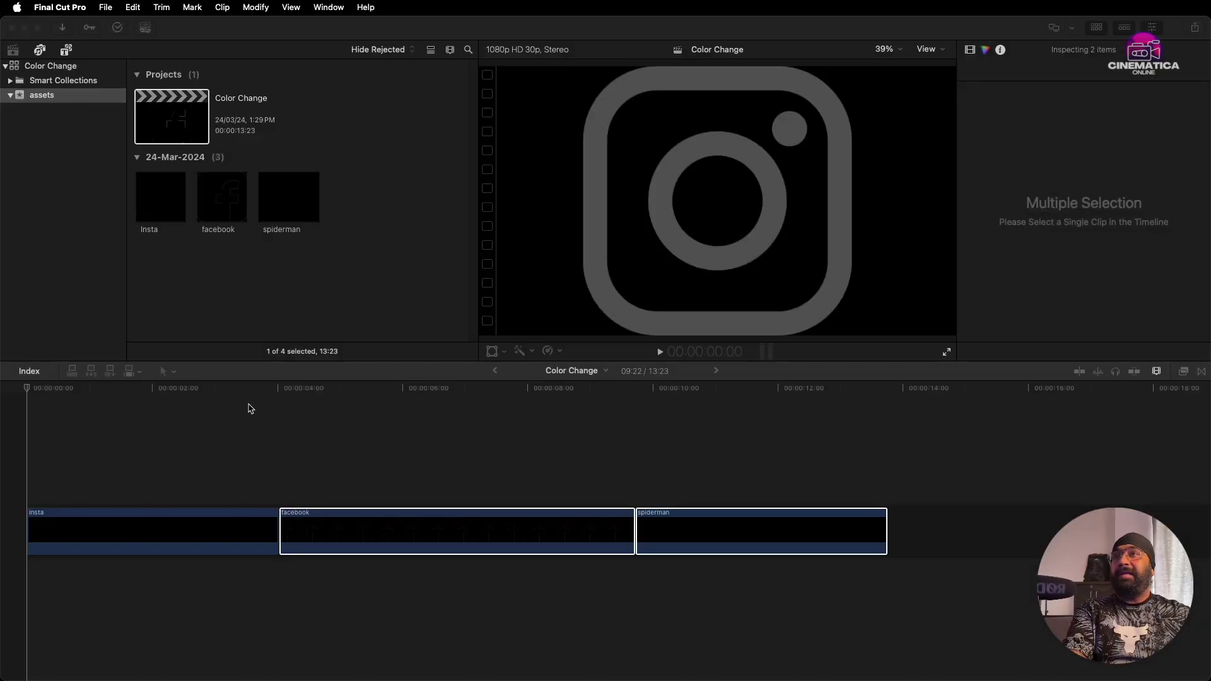
Preview the grey Insta, facebook and Spiderman logo clips, then switch to the Color Fill page in Safari
left_click(106, 458)
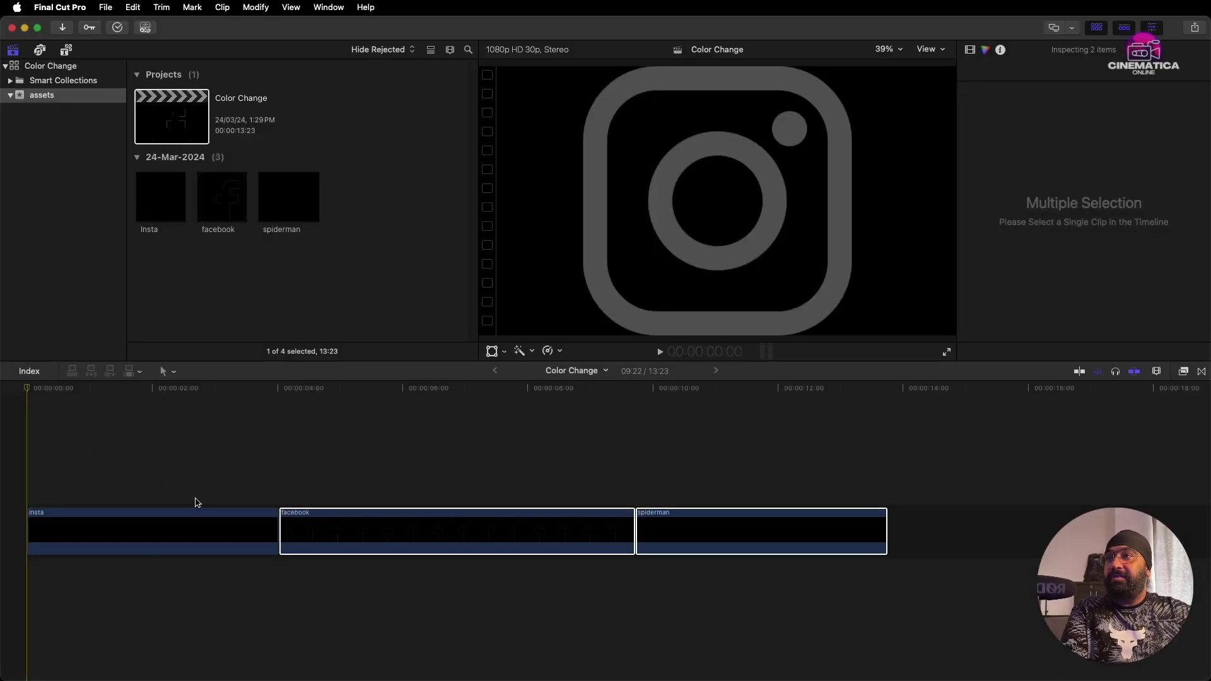
left_click(211, 543)
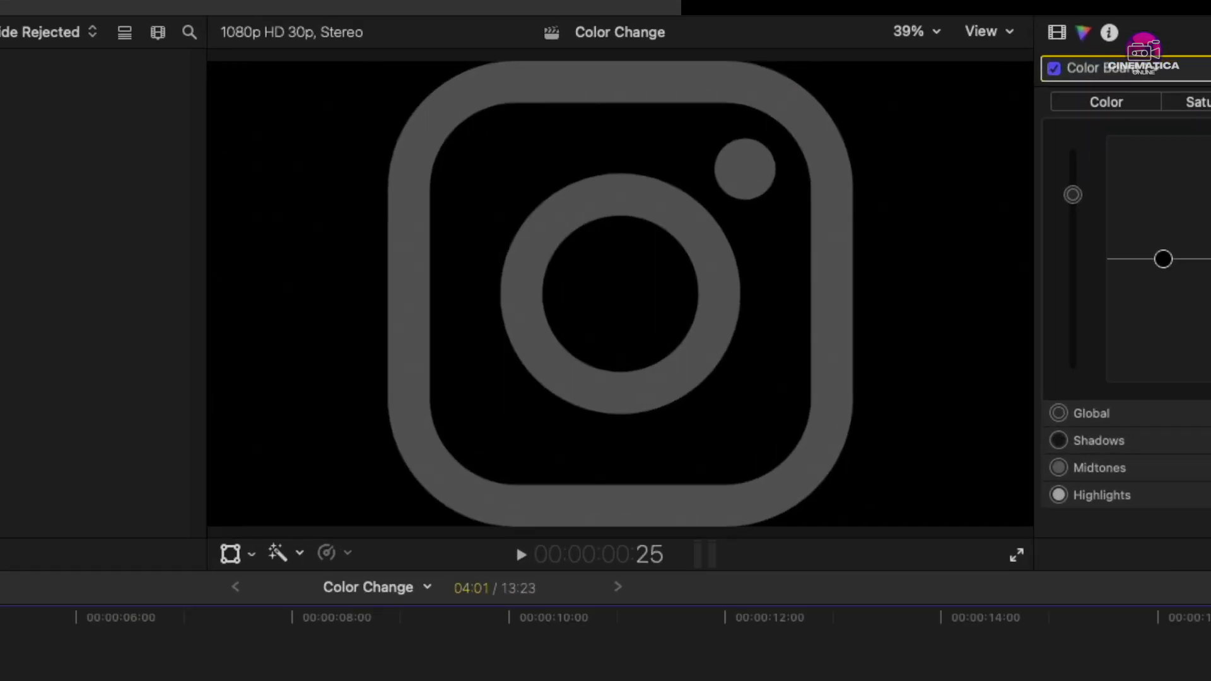
left_click_drag(305, 469, 354, 469)
left_click_drag(144, 634, 151, 635)
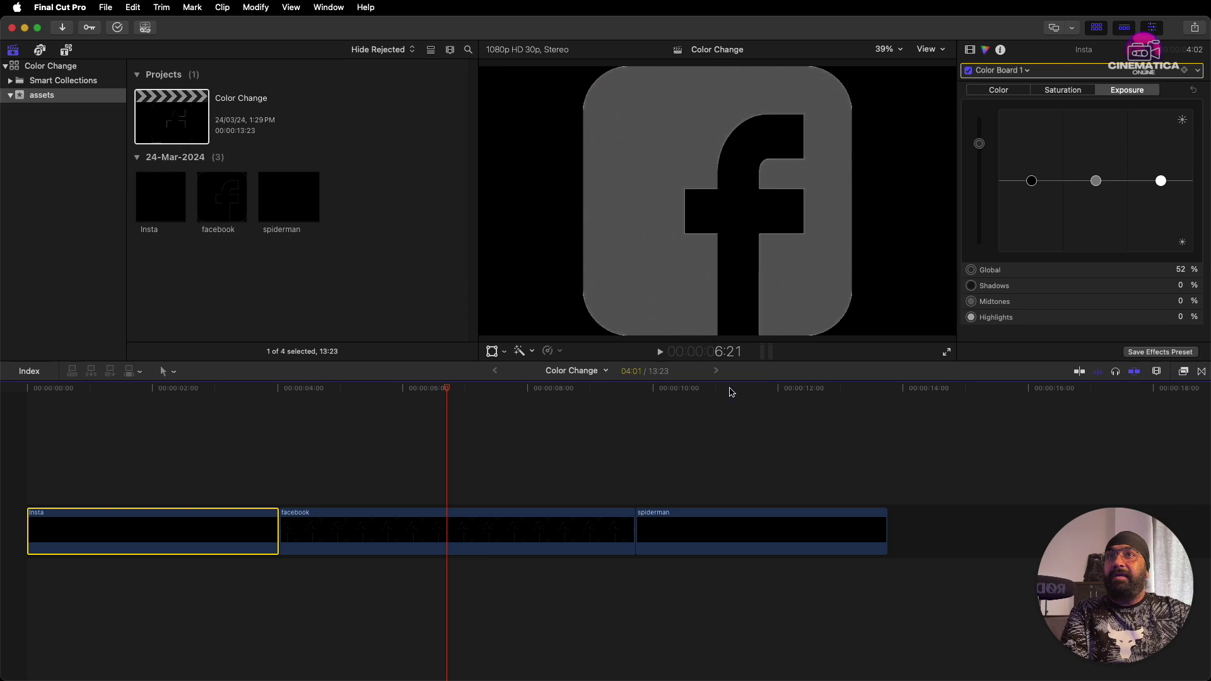
left_click(774, 390)
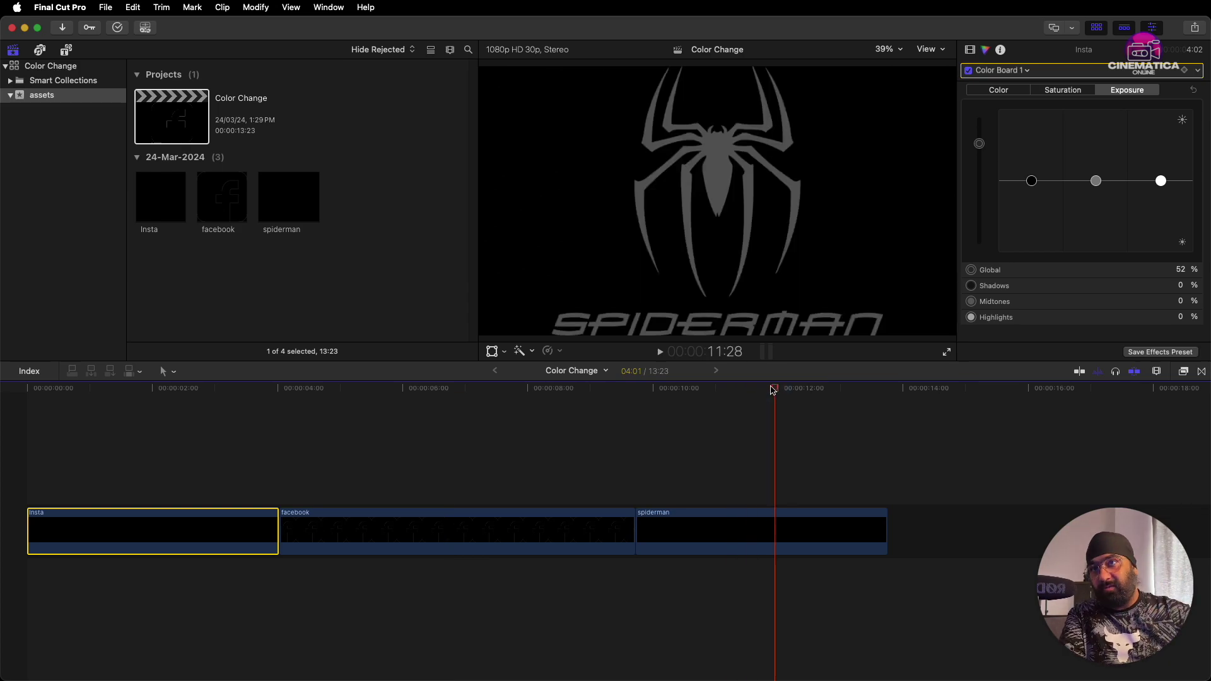
left_click(496, 454)
left_click_drag(423, 464, 568, 661)
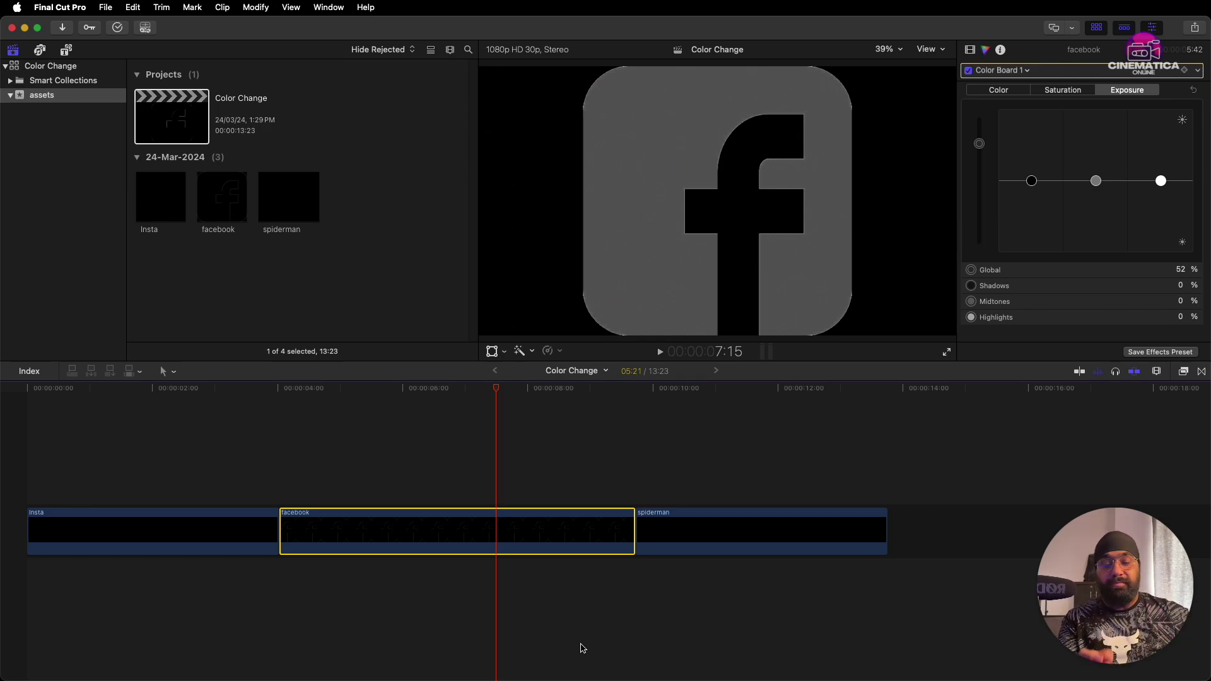
key("super+Tab")
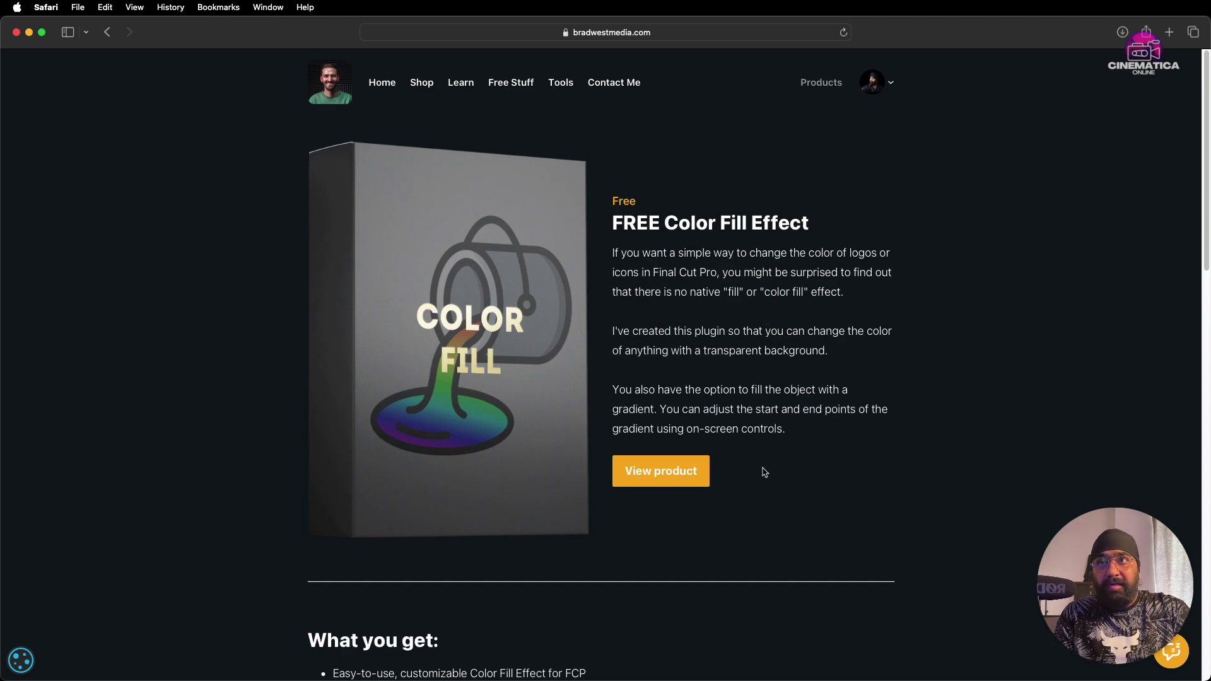
Reach the Color Fill Installer.dmg (1.02 MB) download page, then bring up Downloads in Finder
left_click(667, 475)
scroll(823, 394, "down", 3)
key("super+bracketleft")
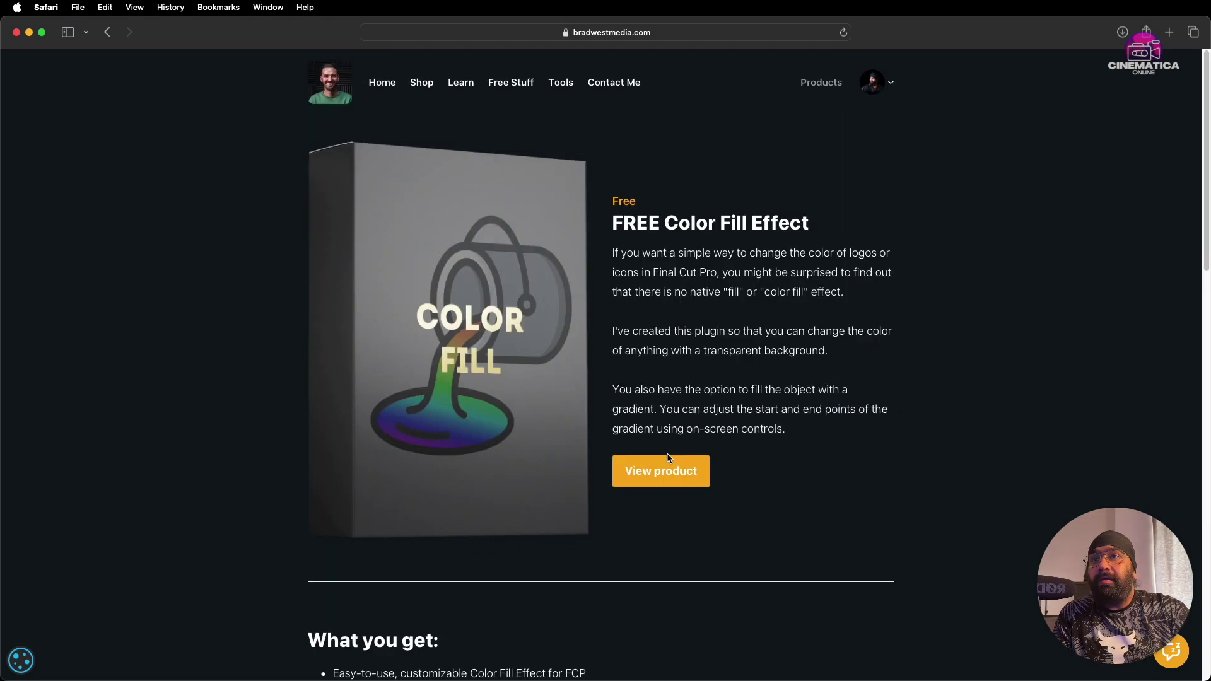
left_click(674, 483)
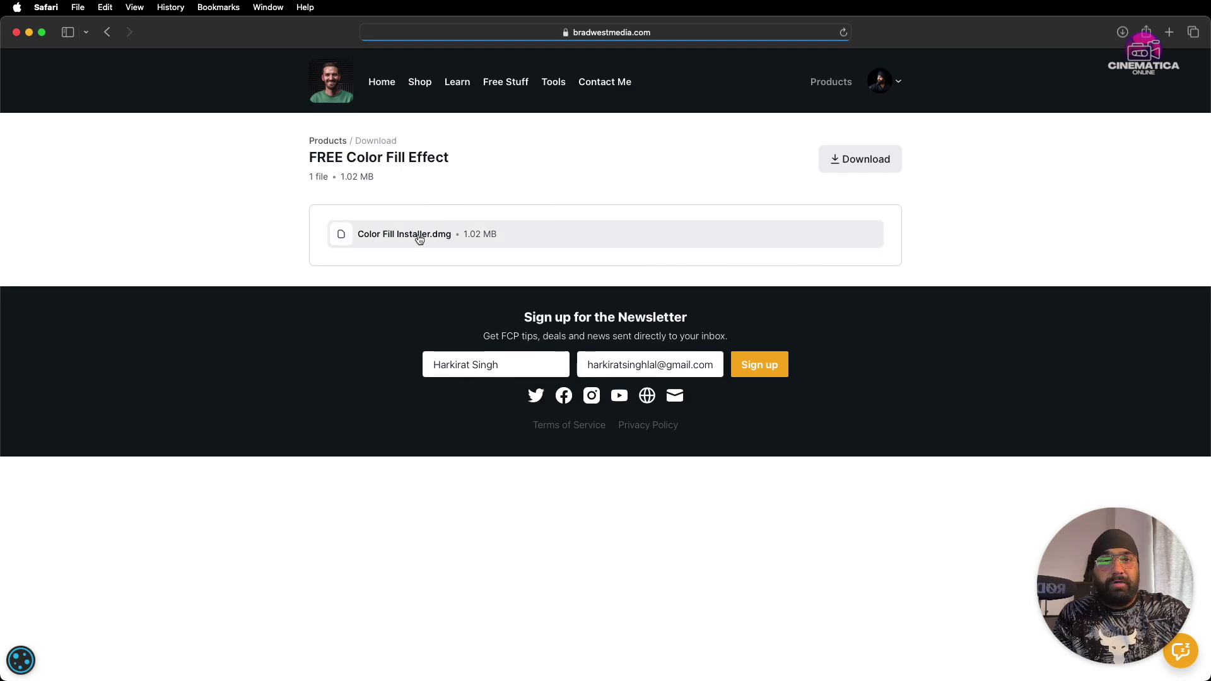
left_click(235, 658)
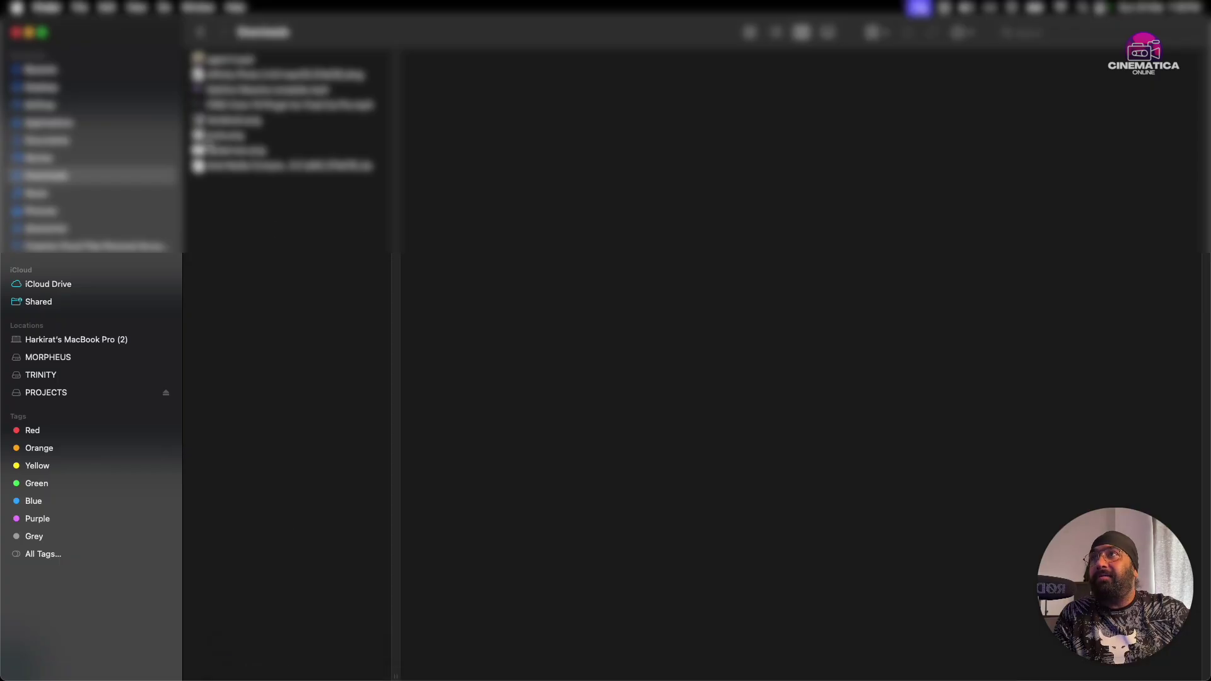
Open Color Fill Installer.dmg from the Desktop folder
left_click(69, 88)
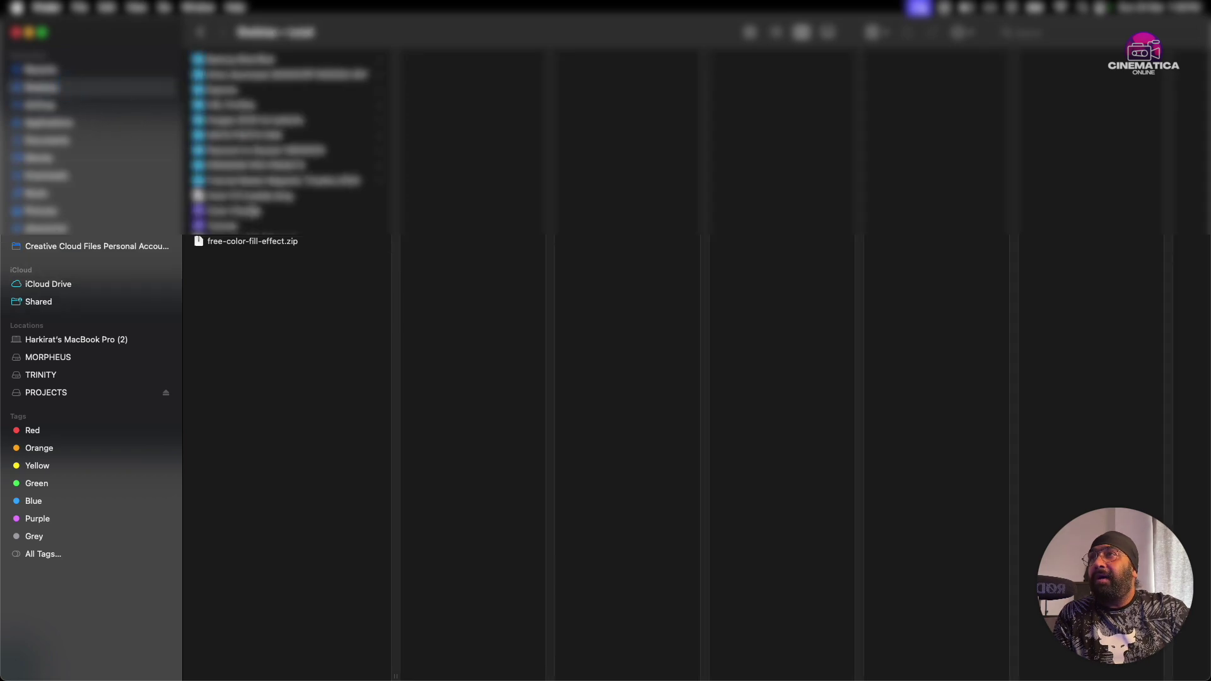
left_click(251, 242)
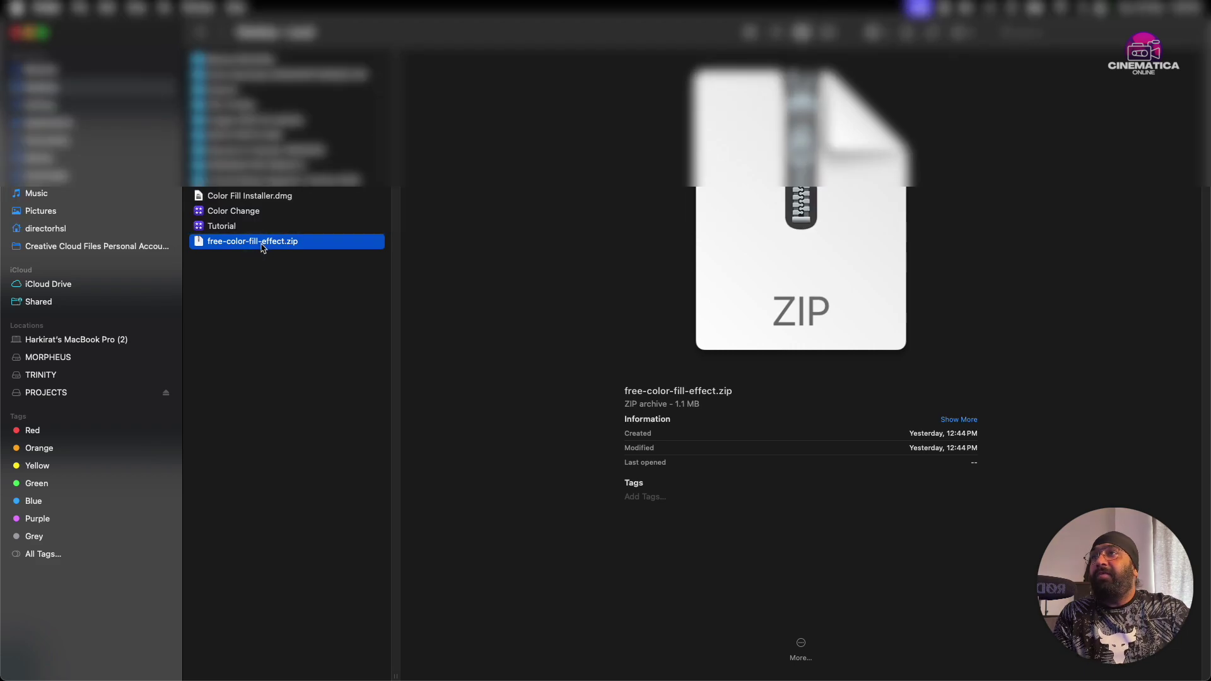
left_click(243, 197)
right_click(252, 198)
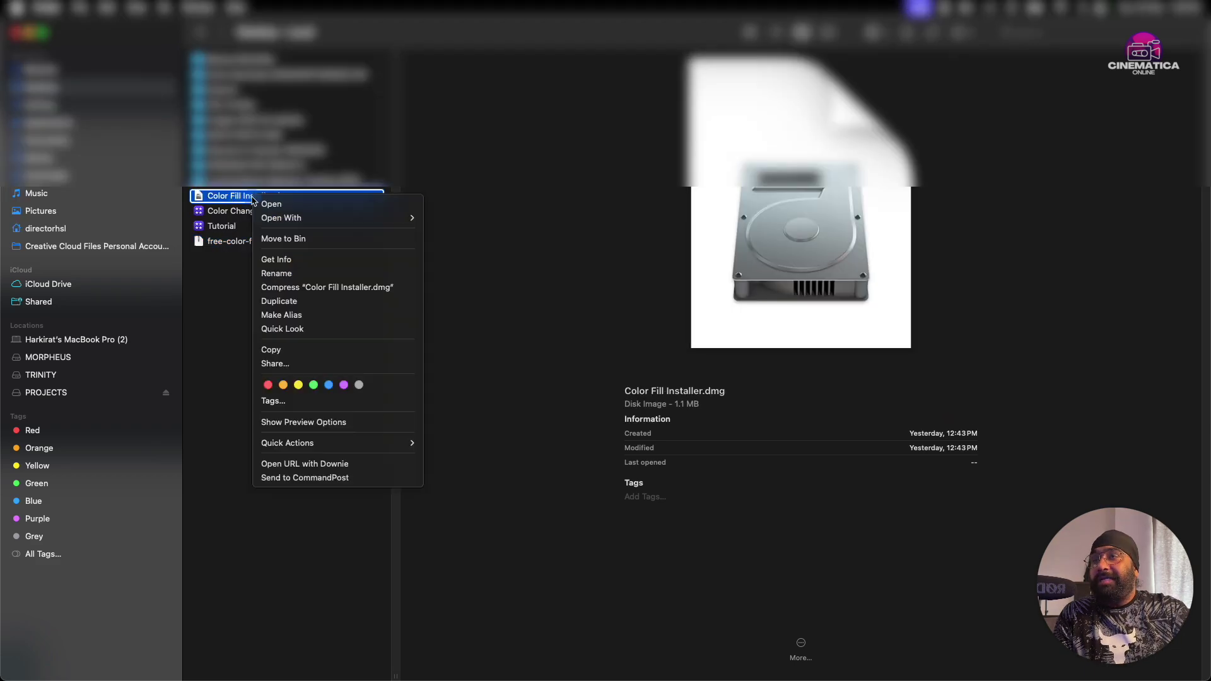
left_click(277, 205)
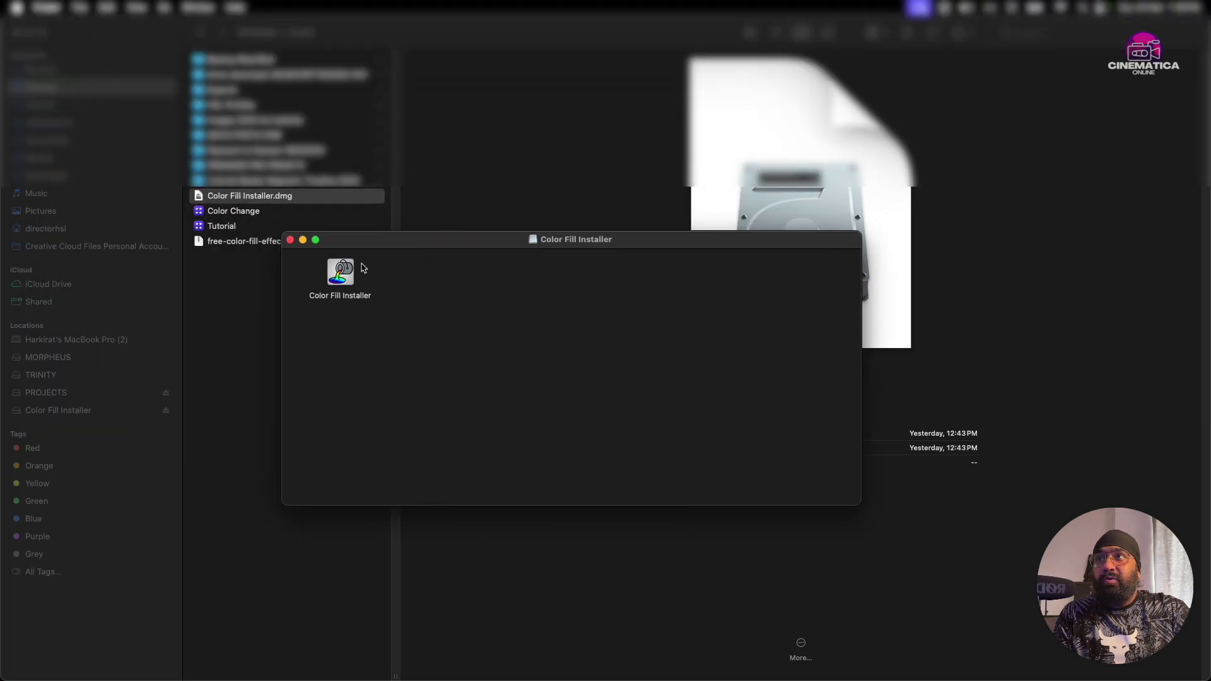
Check the installer package, then close the Color Fill Installer window
left_click(329, 275)
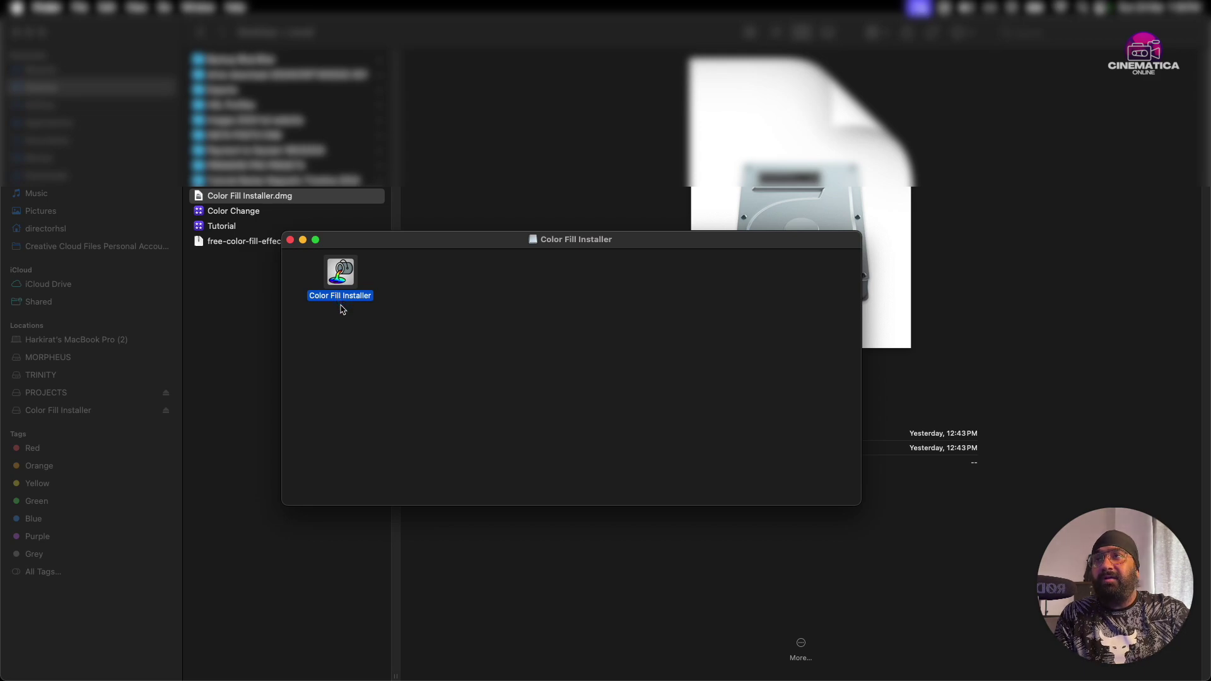
left_click(329, 328)
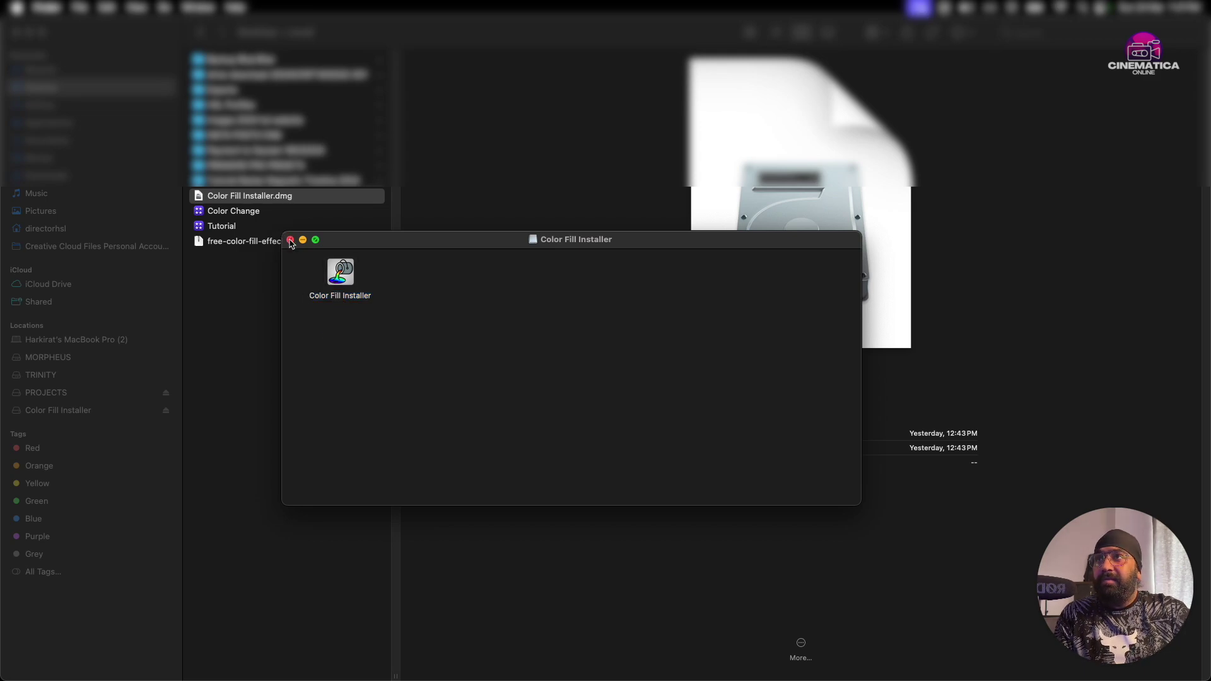
left_click(291, 241)
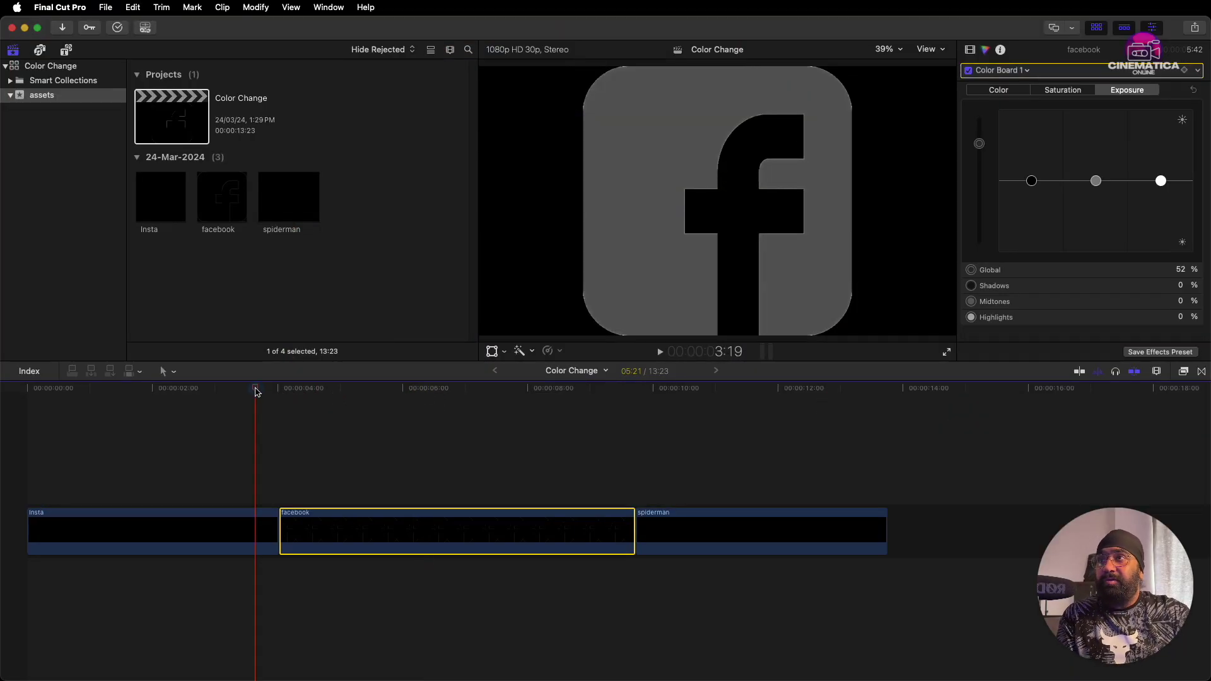
Drag the Color Fill effect from BW - Color Fill onto the selected Insta clip
left_click(119, 400)
left_click_drag(63, 487, 151, 575)
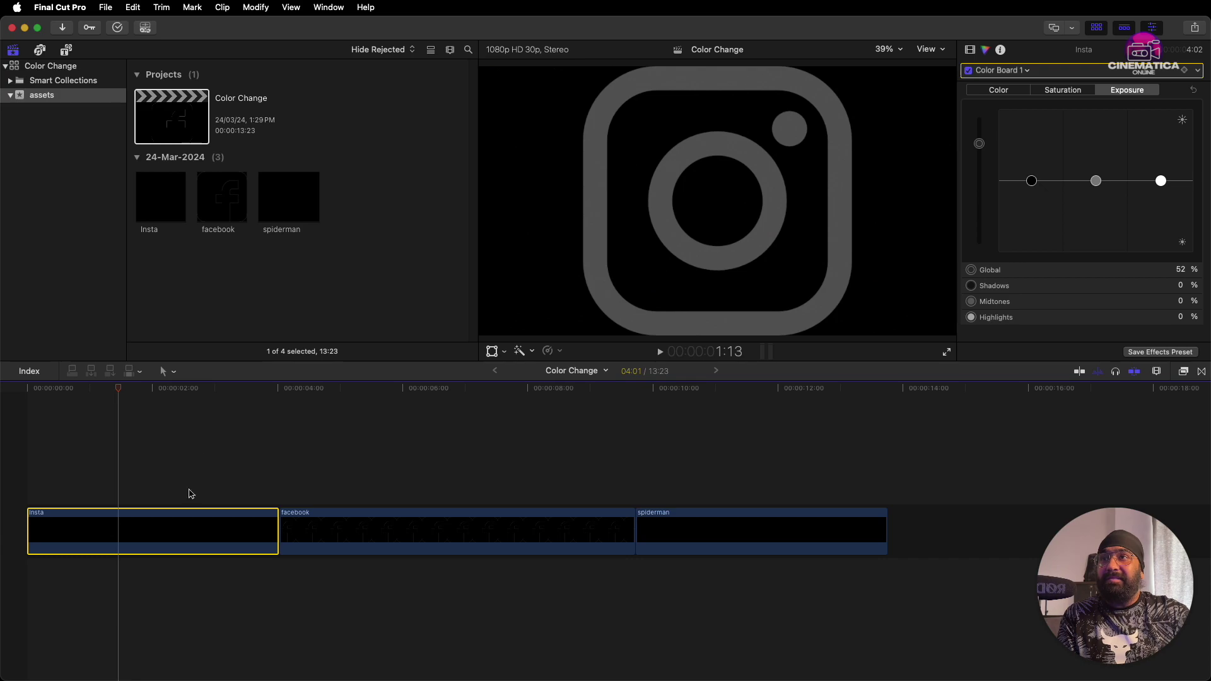
left_click(1183, 371)
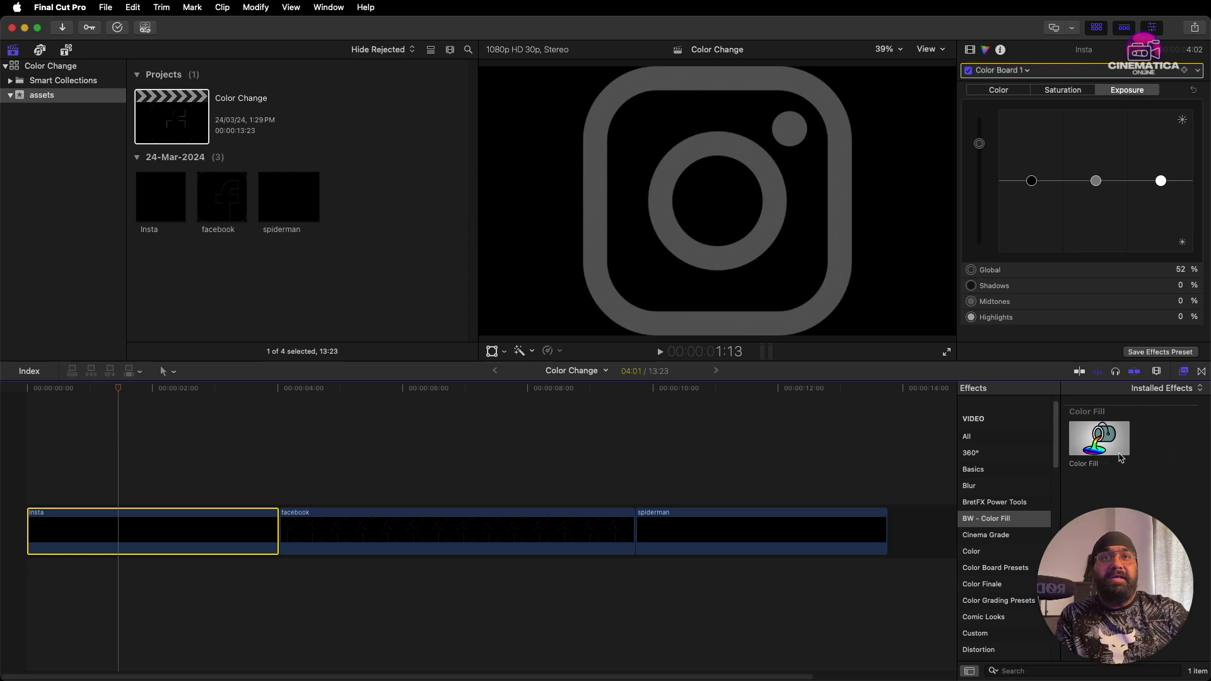
left_click(1098, 445)
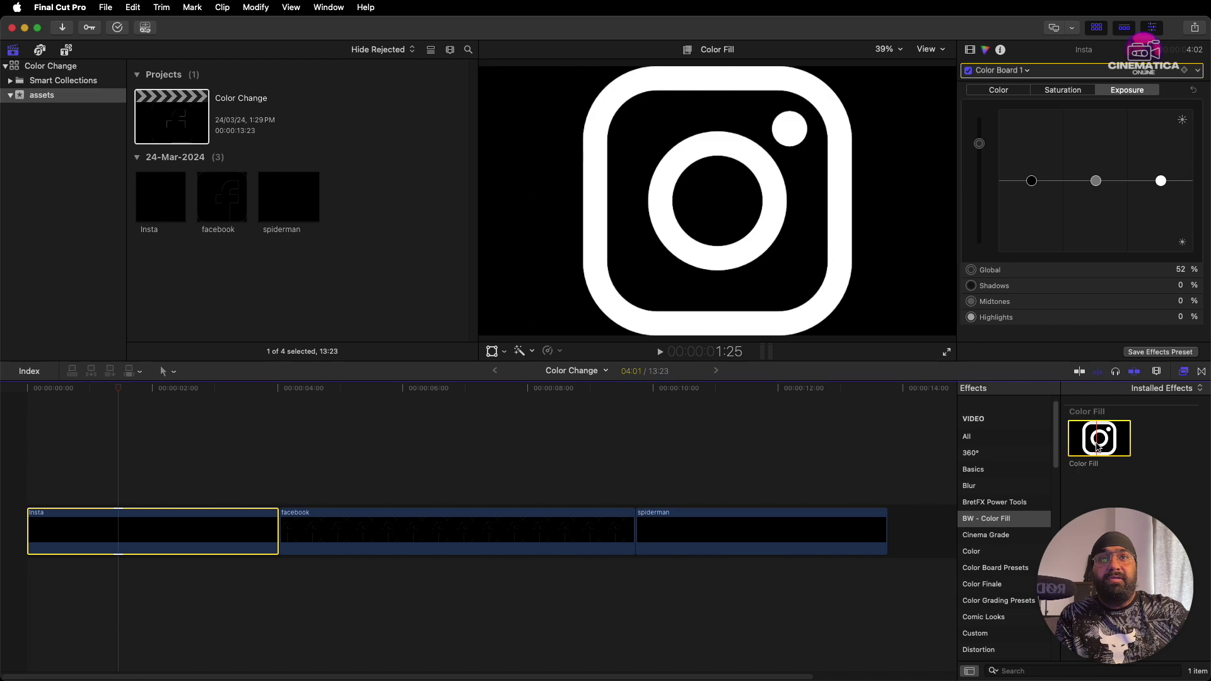
left_click_drag(1097, 448, 125, 527)
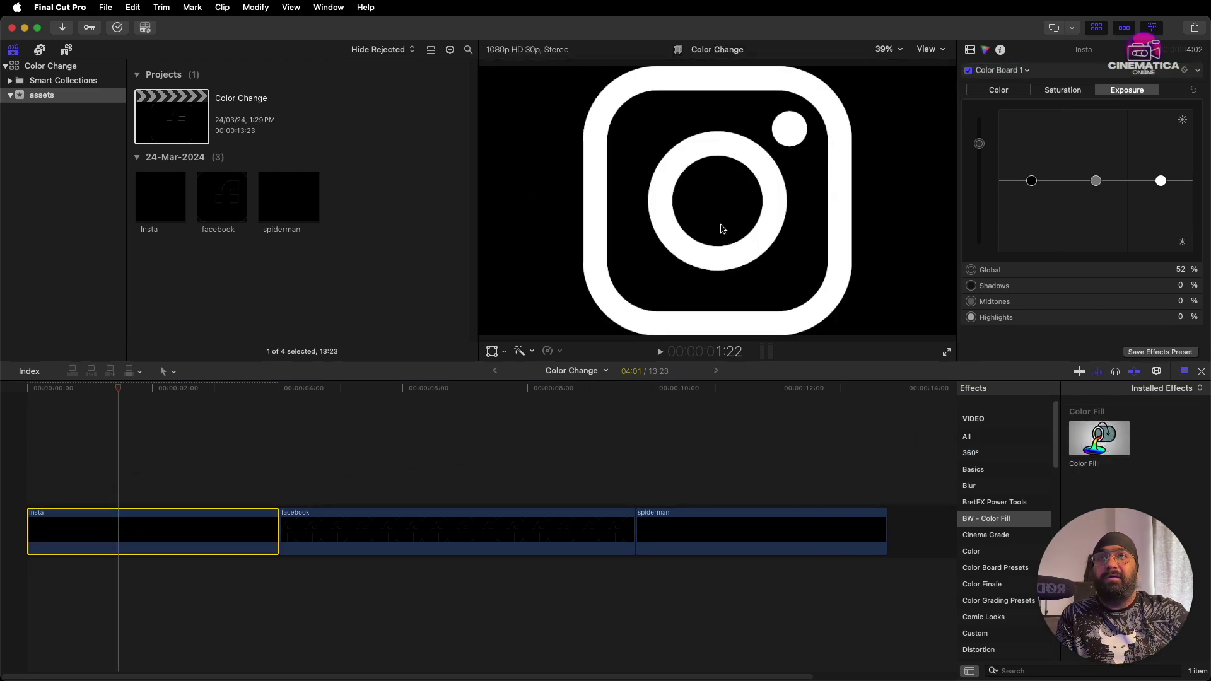
Delete the Color Board 1 effect and keep Color Fill filling with a solid purple color
left_click(970, 49)
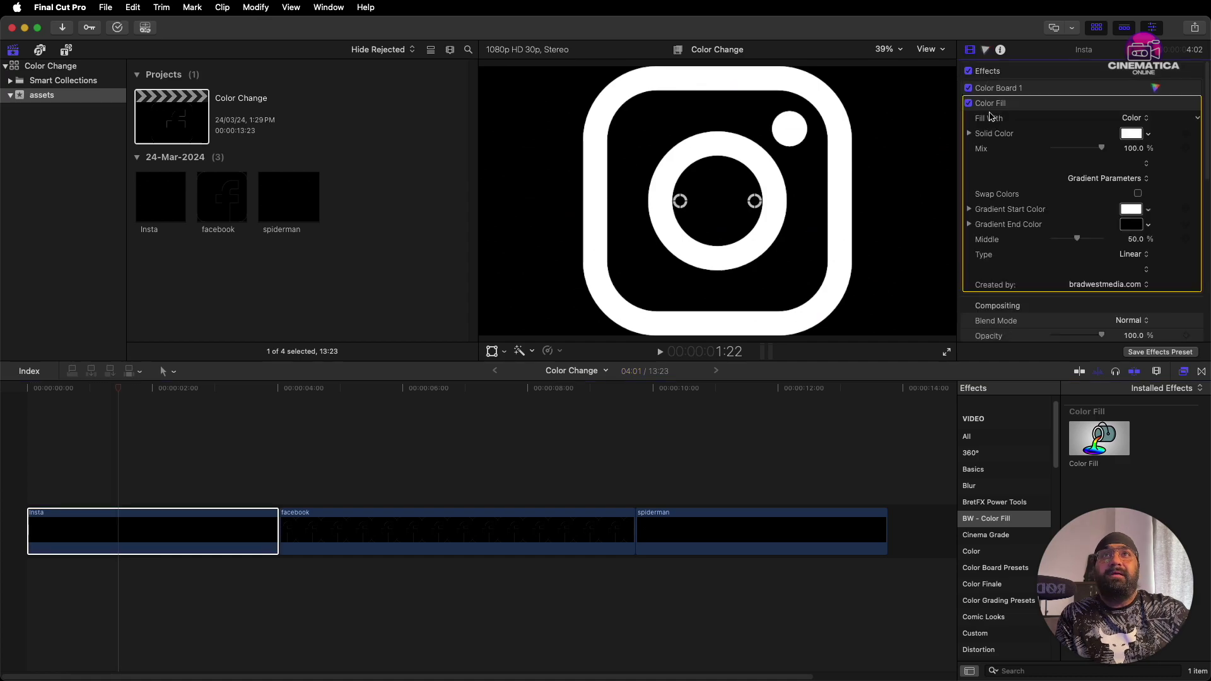
left_click(979, 90)
key("Delete")
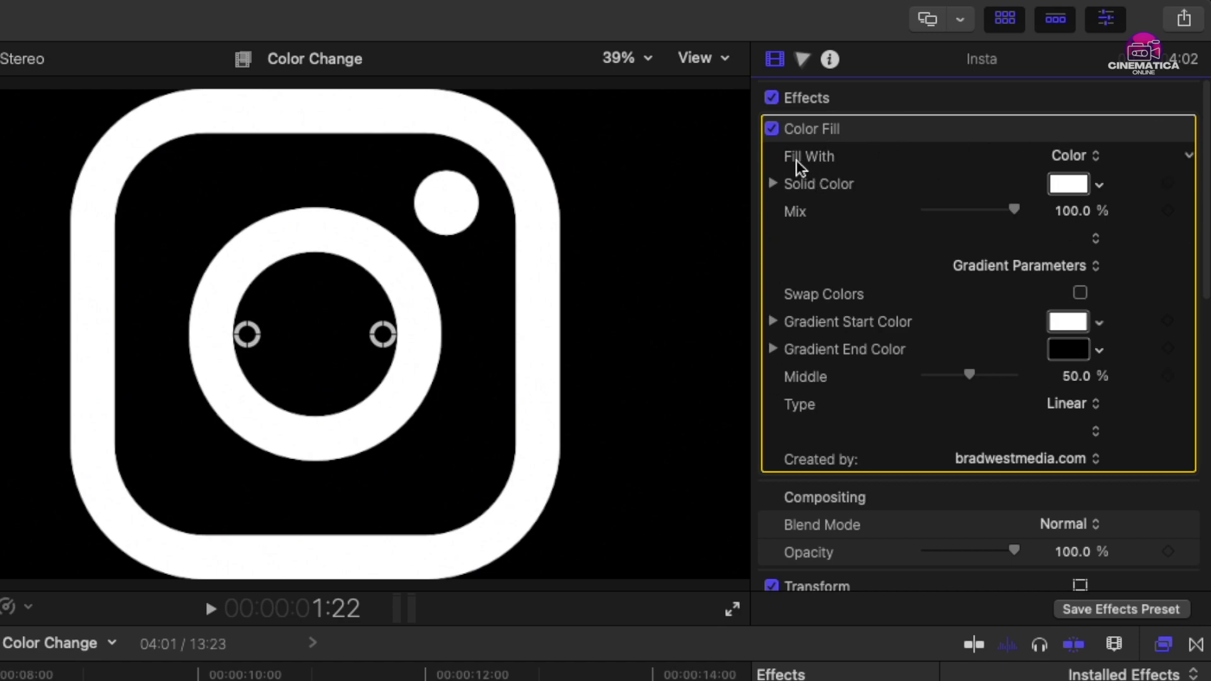
left_click(1059, 166)
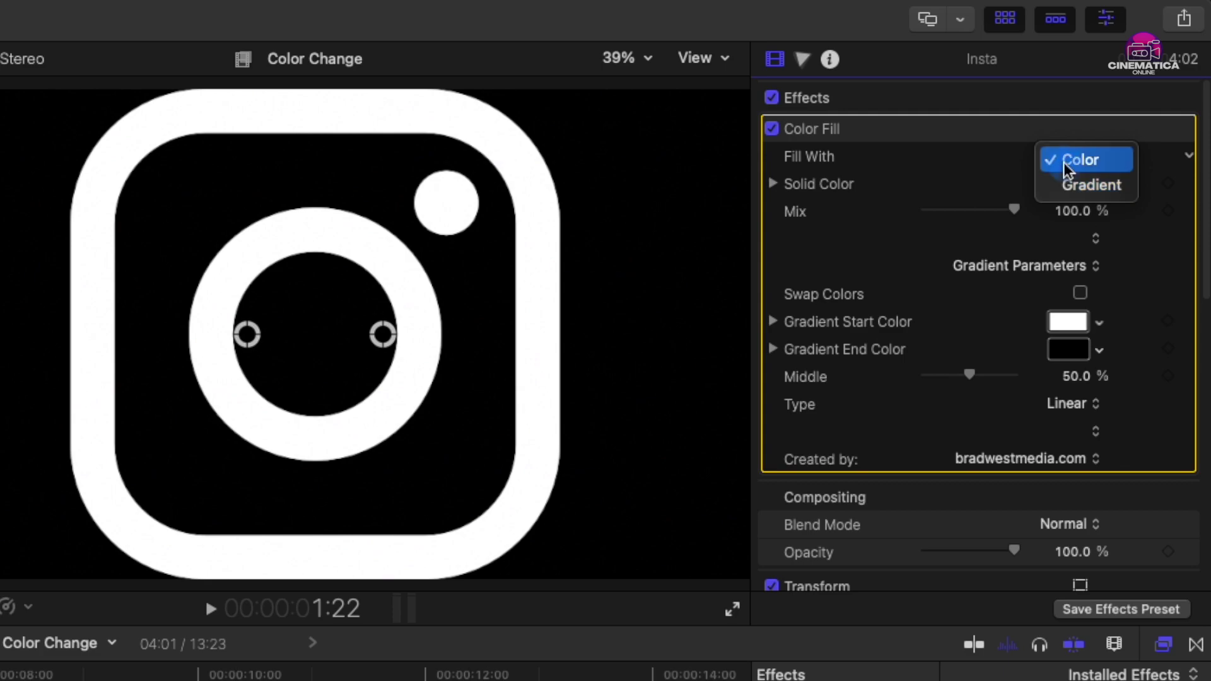
left_click(1064, 162)
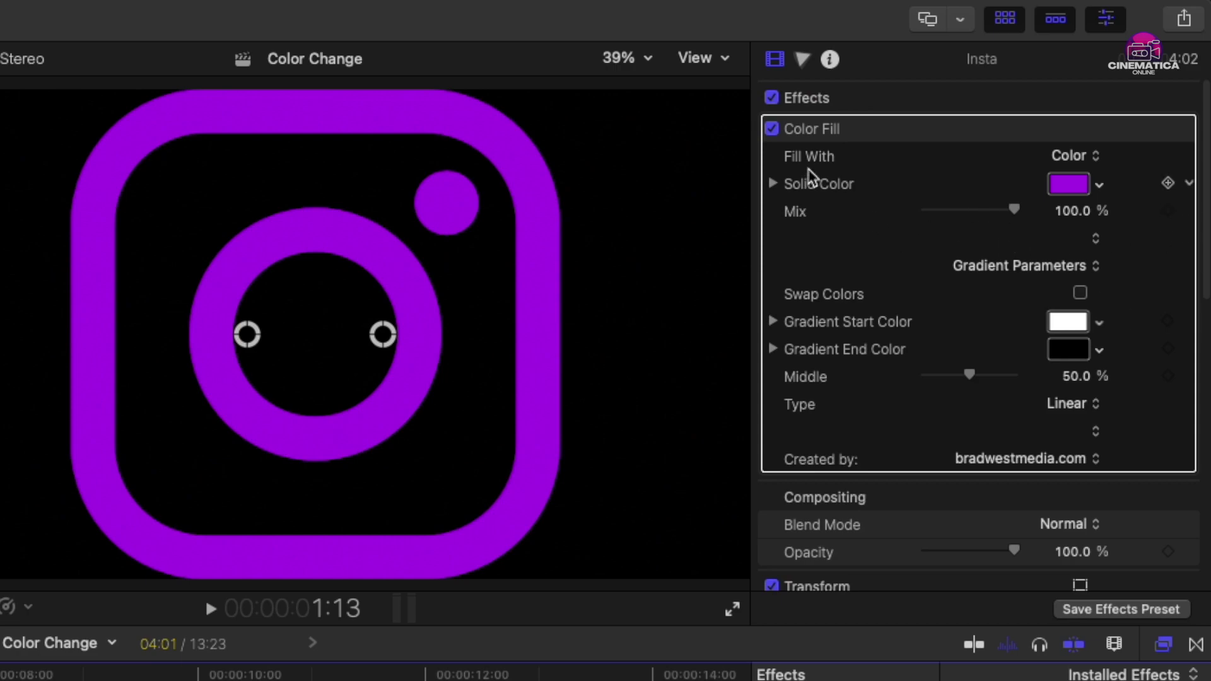
Try shrinking the Instagram logo to 23% scale, then undo back to 100%
left_click(774, 58)
scroll(905, 480, "down", 2)
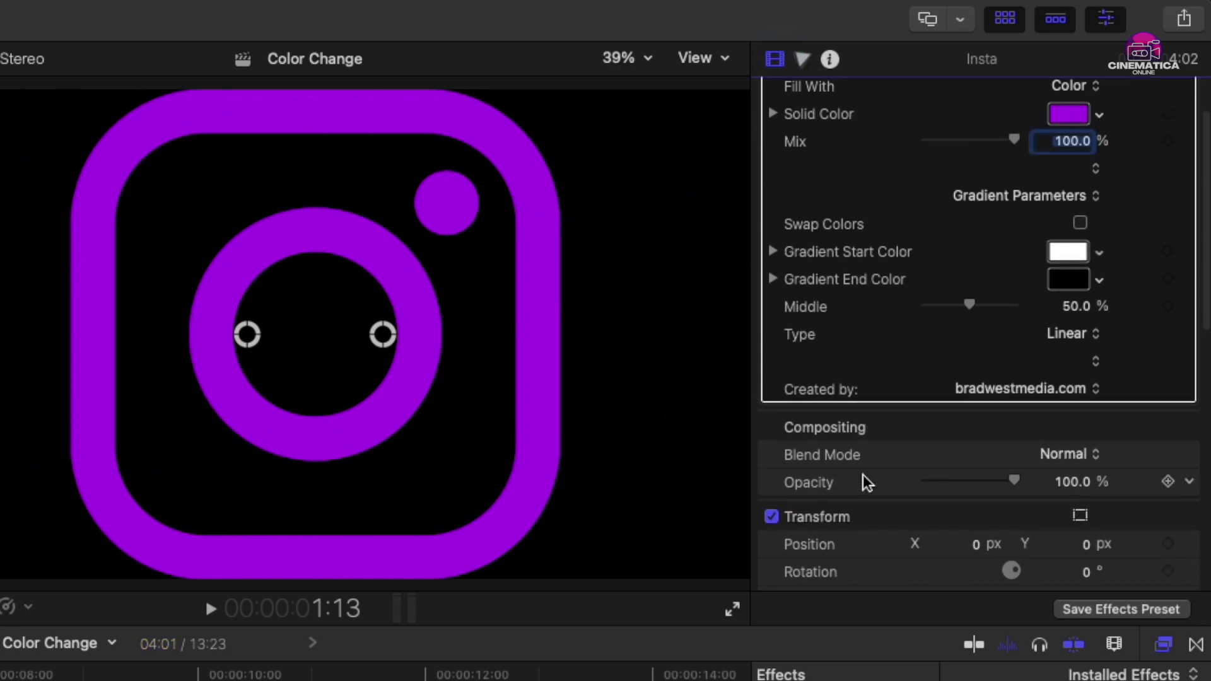
scroll(865, 478, "down", 1)
scroll(865, 478, "down", 3)
left_click_drag(944, 463, 931, 464)
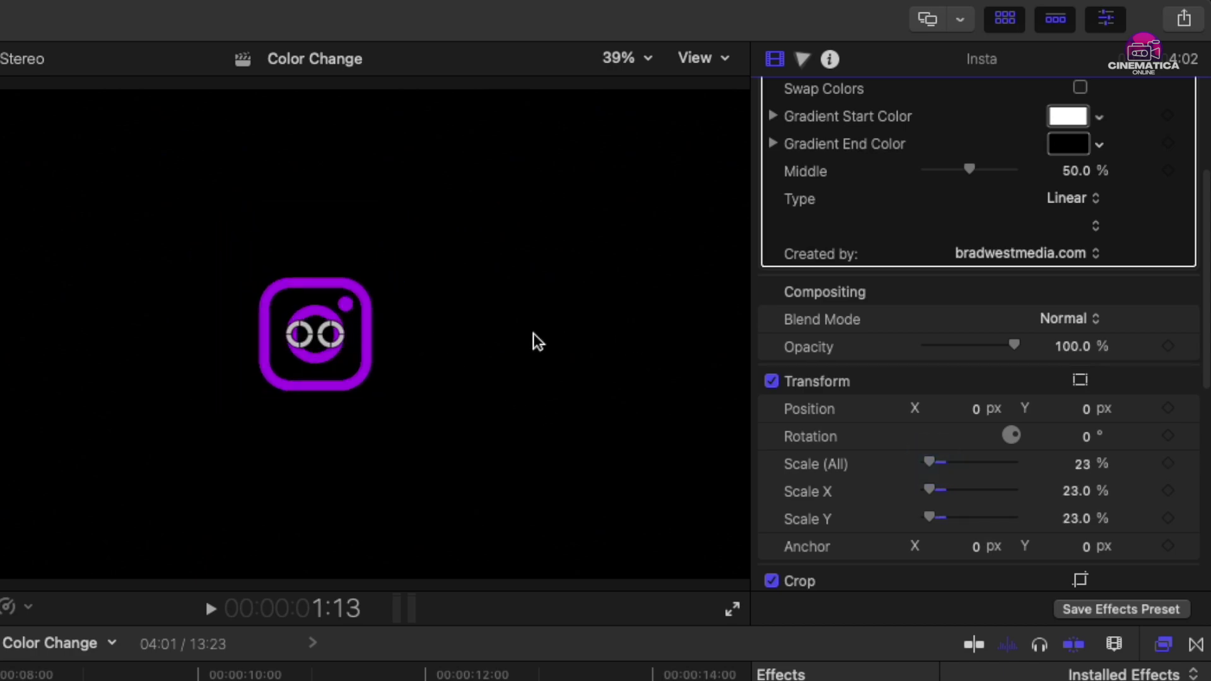
left_click(217, 295)
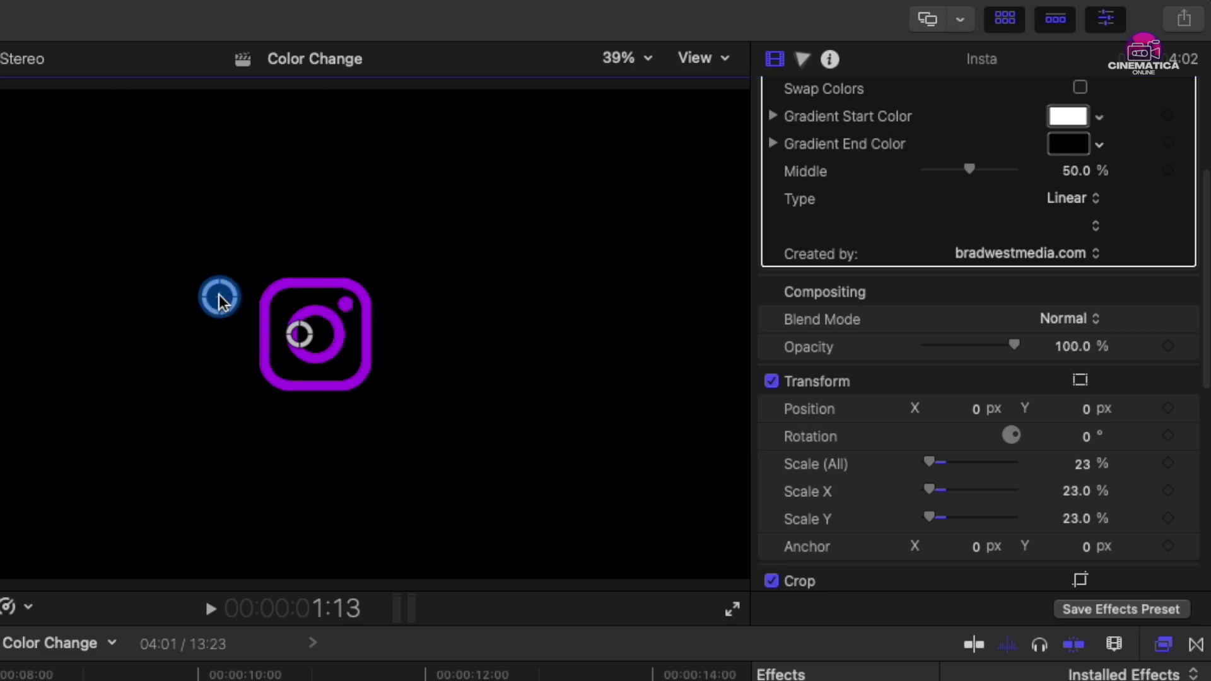
key("super+z")
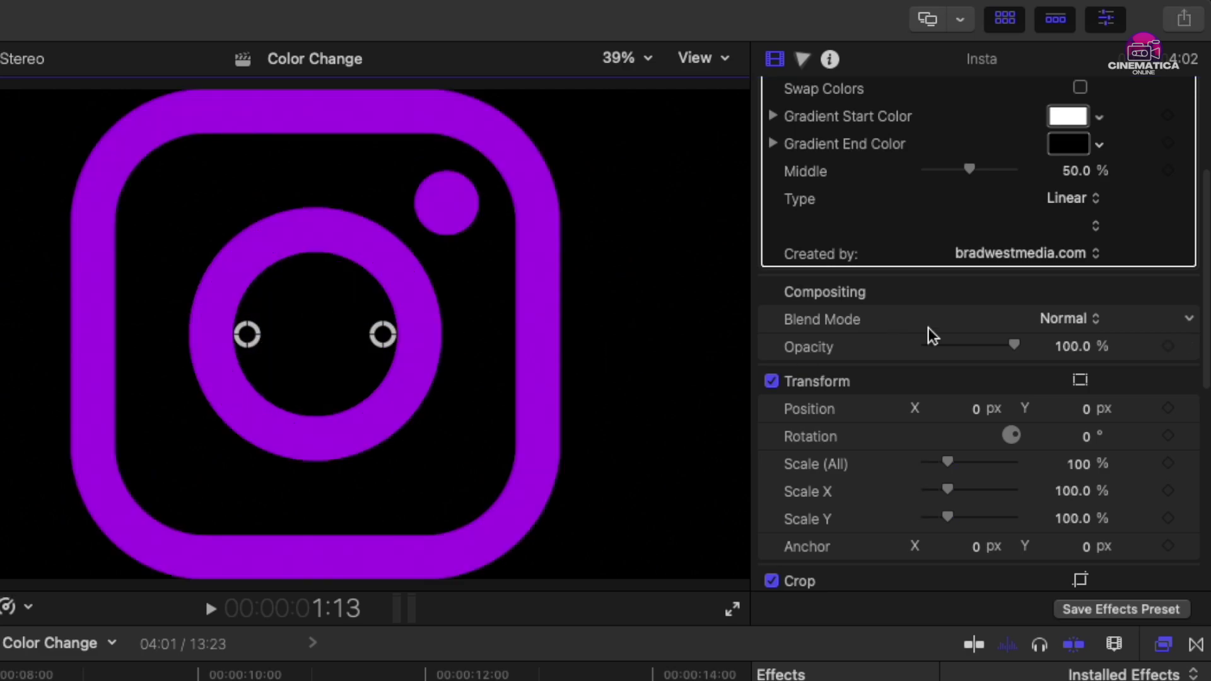
scroll(820, 280, "up", 5)
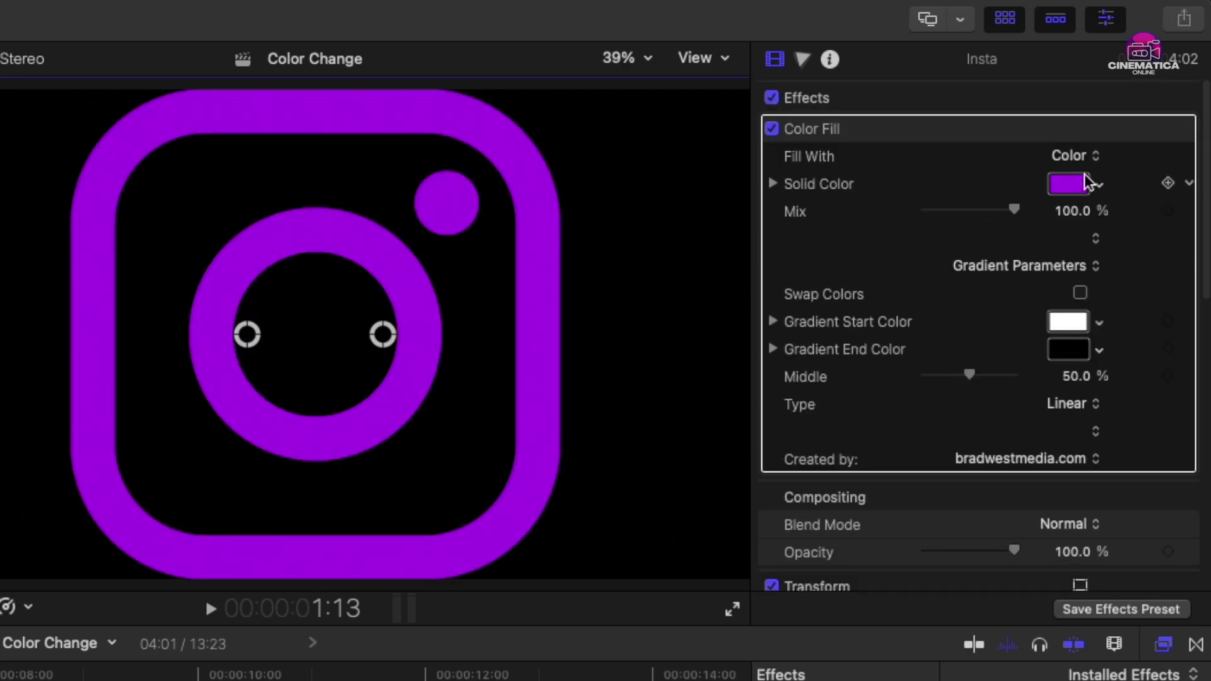
left_click(1075, 156)
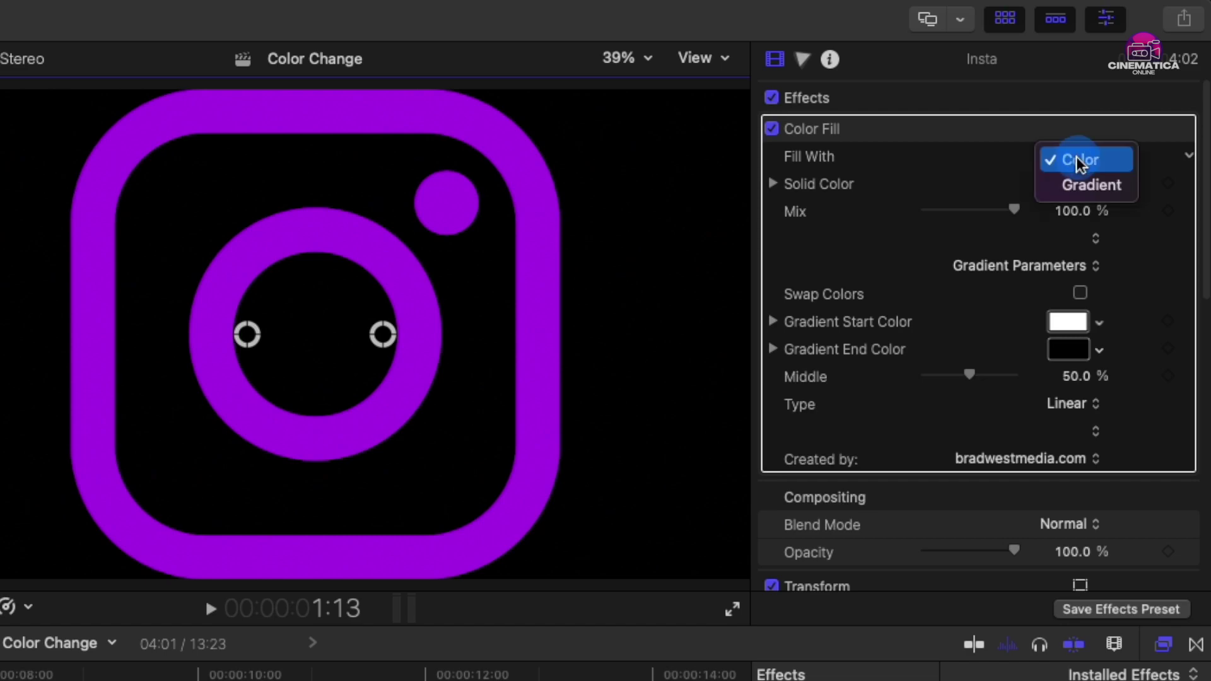
Switch the Insta fill to Gradient, running from bright purple to a deeper purple end color
left_click(1079, 189)
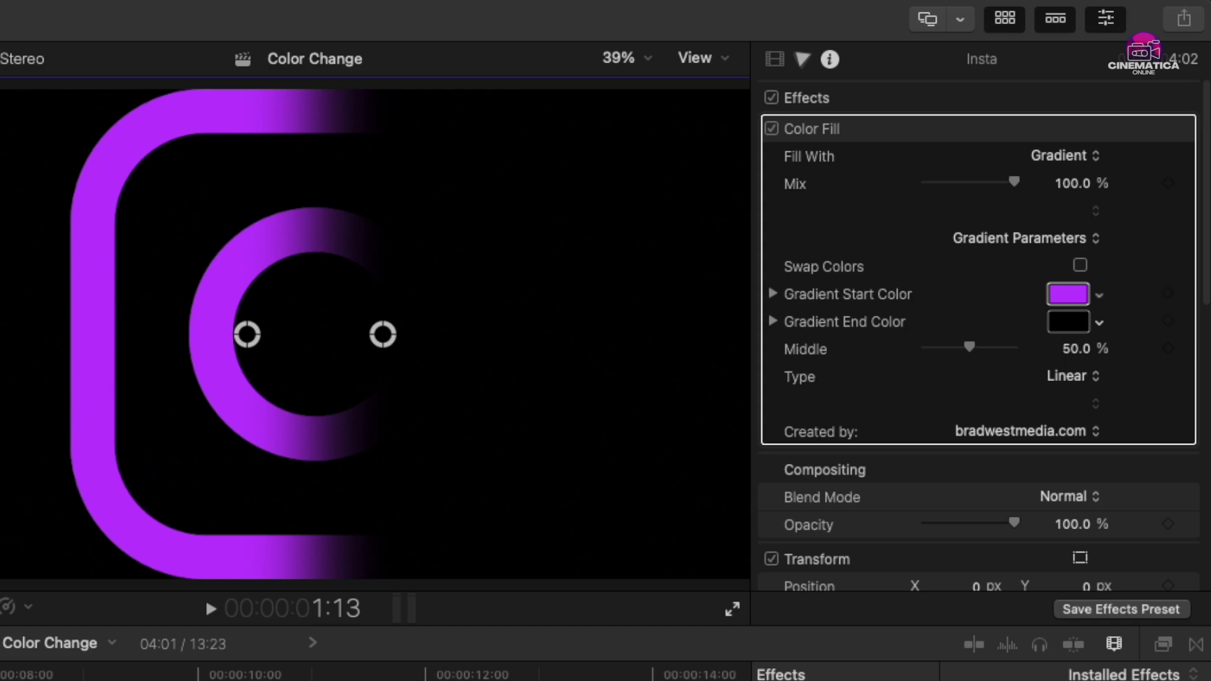
left_click(1063, 329)
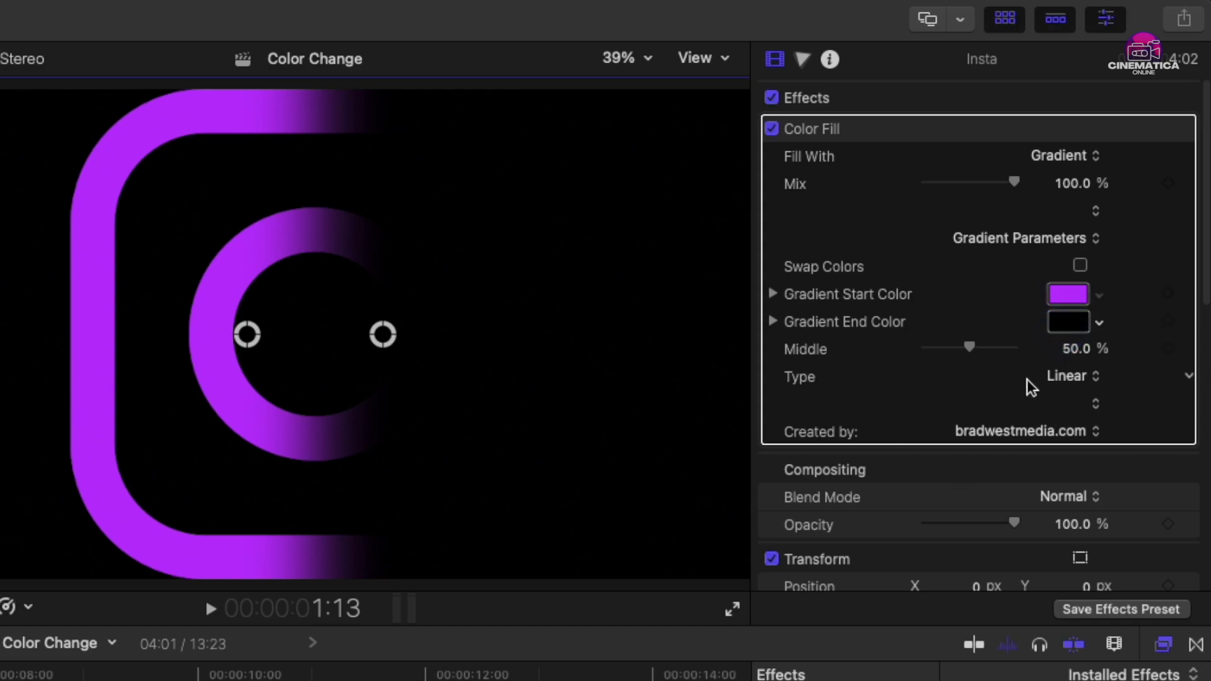
left_click(1066, 326)
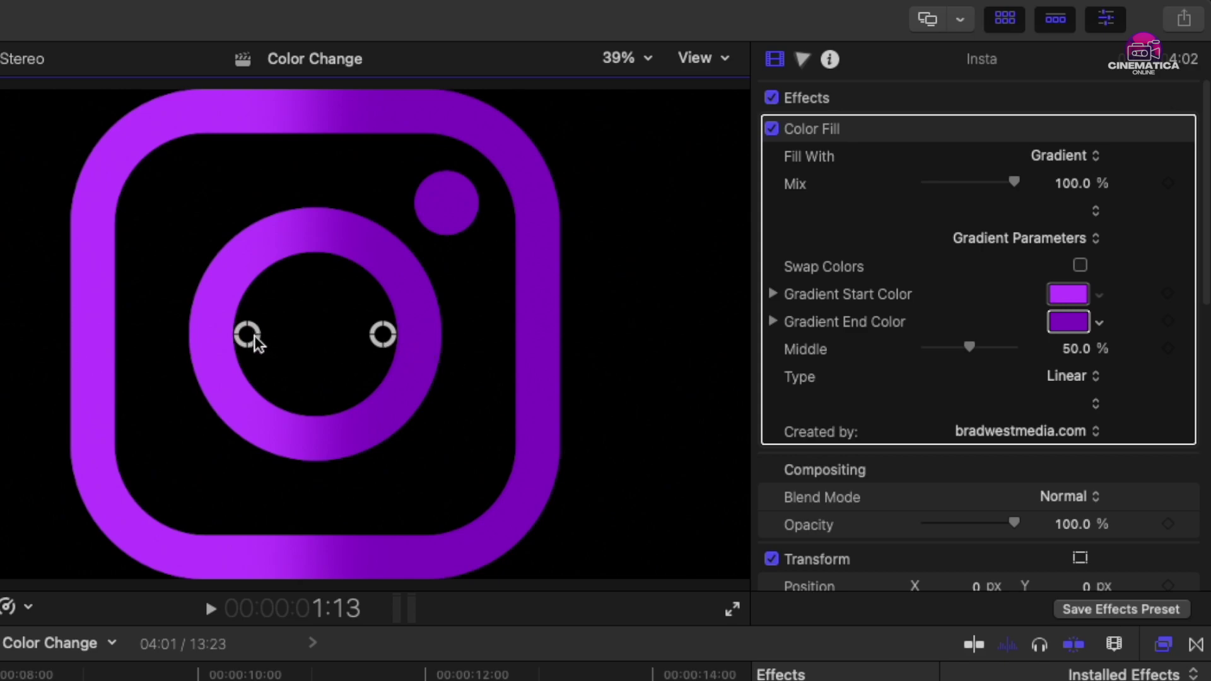
Drag the gradient handles so the fill runs from the logo's upper left to lower right
left_click_drag(248, 335, 194, 219)
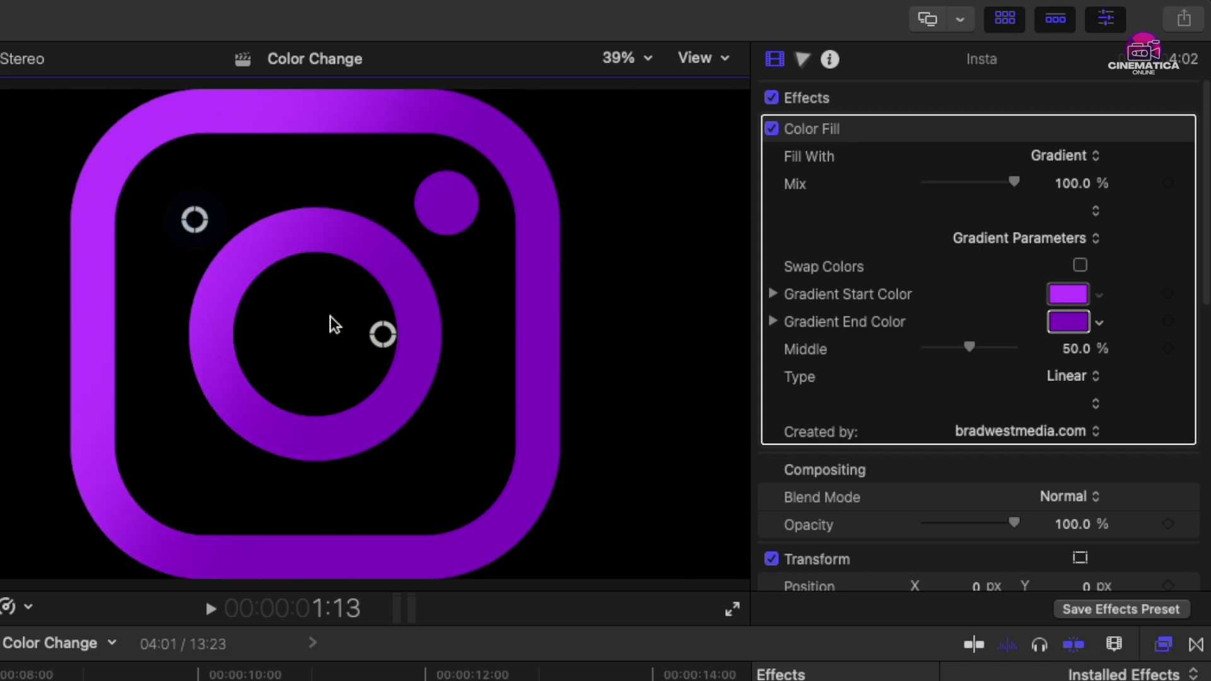
mouse_move(382, 335)
left_mouse_down()
mouse_move(437, 372)
mouse_move(346, 301)
mouse_move(481, 414)
mouse_move(308, 292)
mouse_move(445, 431)
mouse_move(404, 398)
mouse_move(448, 419)
left_mouse_up()
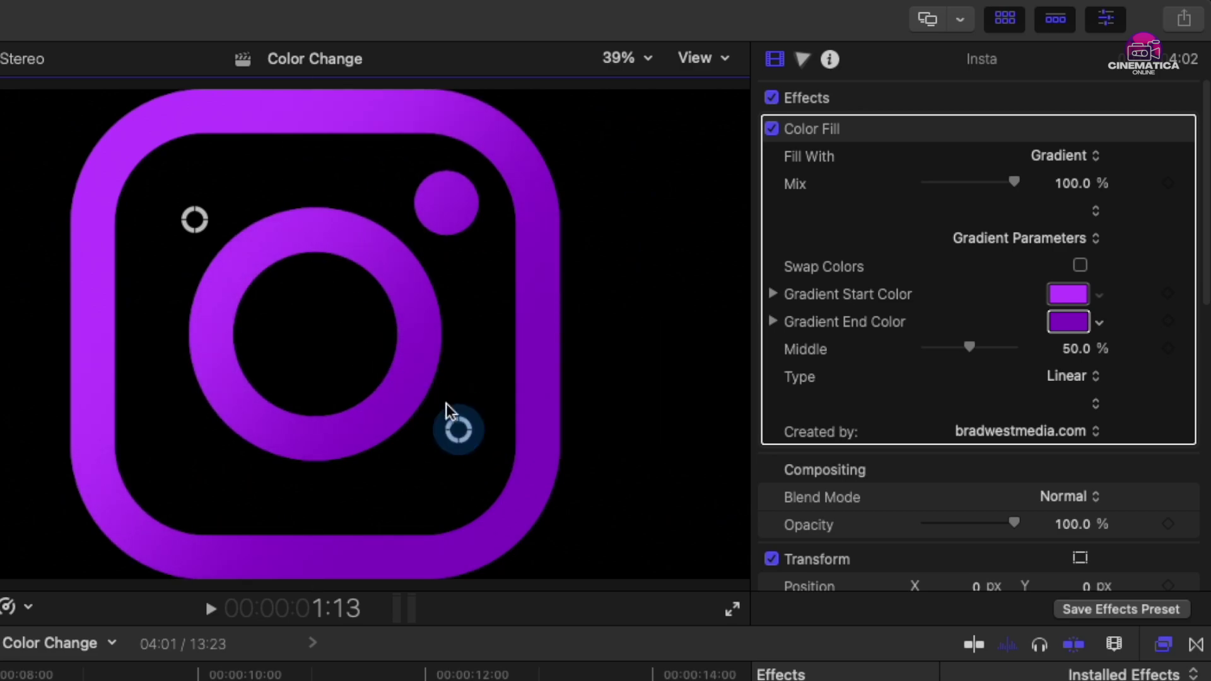
mouse_move(194, 219)
left_mouse_down()
mouse_move(227, 263)
mouse_move(133, 176)
mouse_move(96, 163)
mouse_move(221, 240)
left_mouse_up()
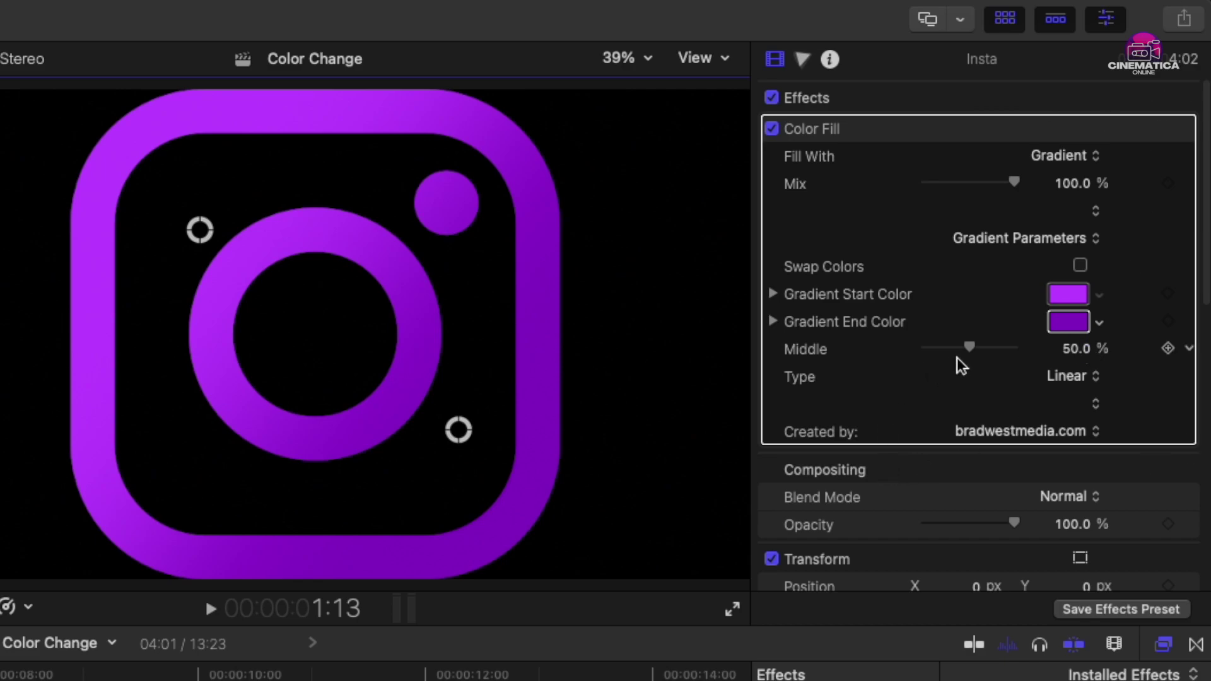
Set the Insta gradient's Middle value to 50%
left_click_drag(969, 355, 930, 351)
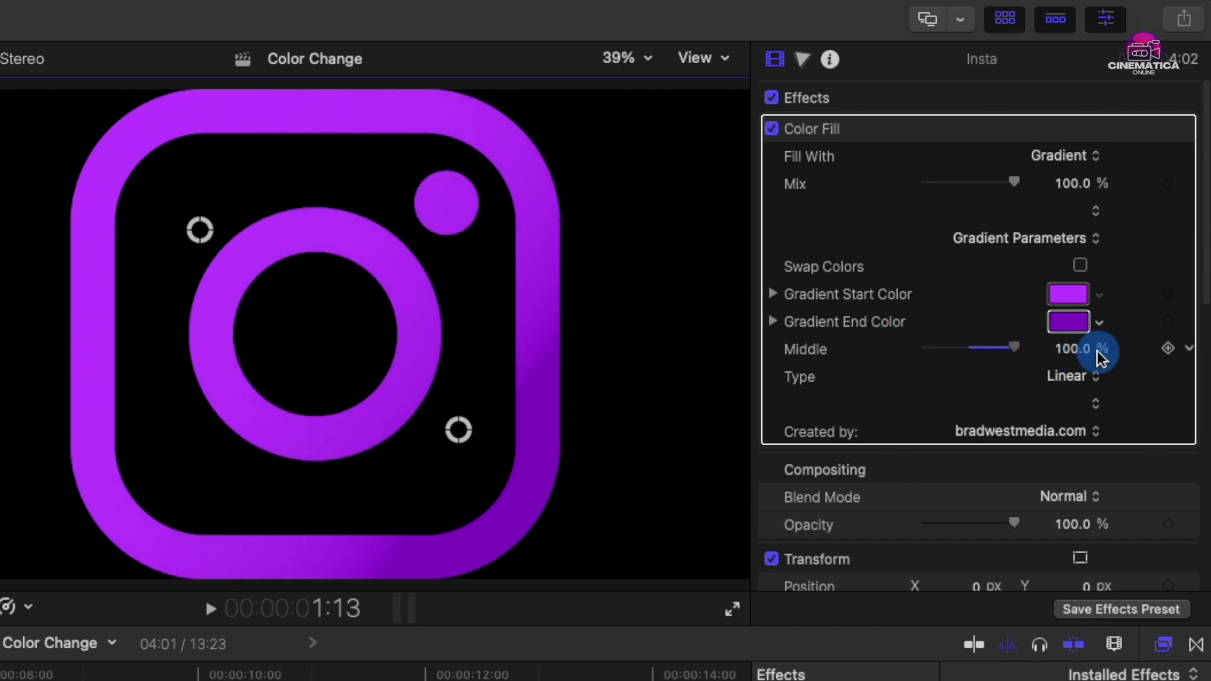
left_click(1097, 350)
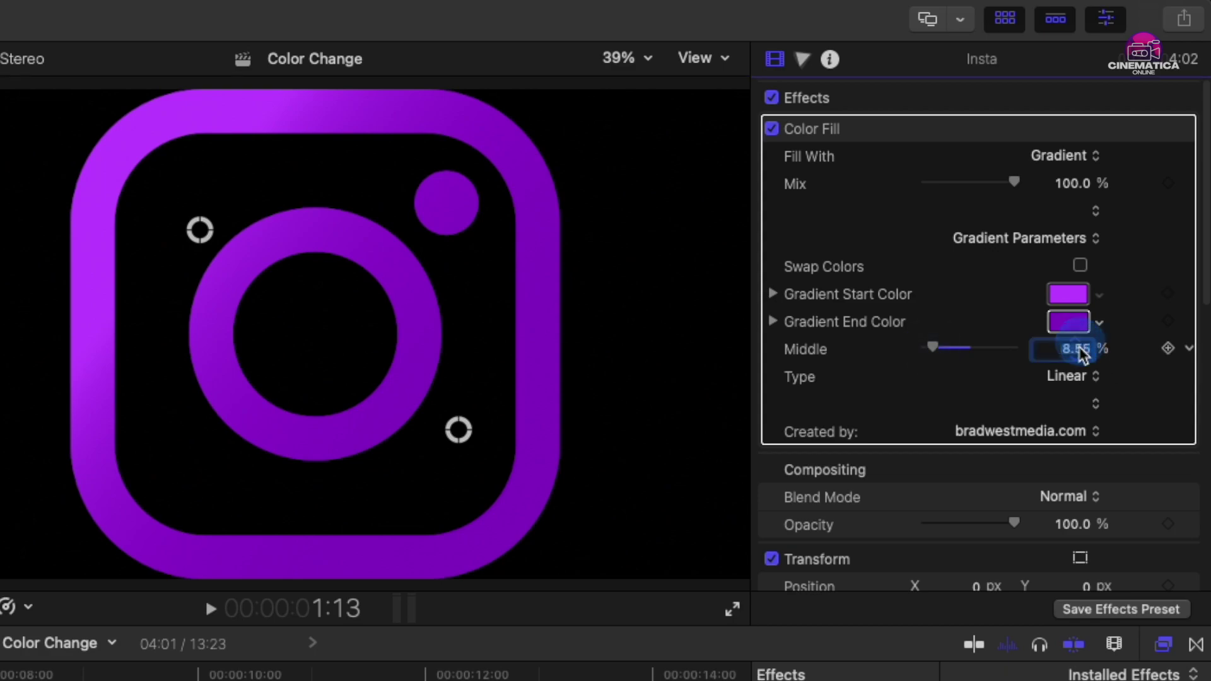
type("50")
key("Return")
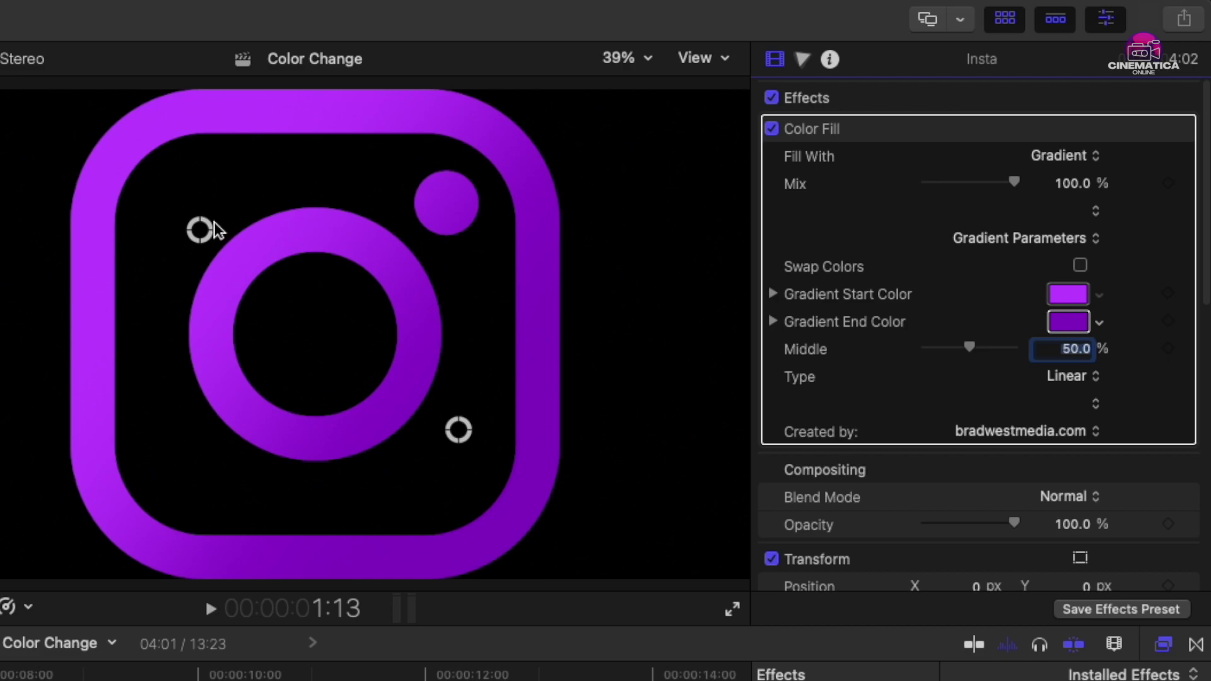
Readjust the diagonal gradient handles, moving the start inward to enlarge the purple area
left_click_drag(201, 229, 175, 202)
mouse_move(458, 429)
left_mouse_down()
mouse_move(357, 377)
mouse_move(382, 377)
left_mouse_up()
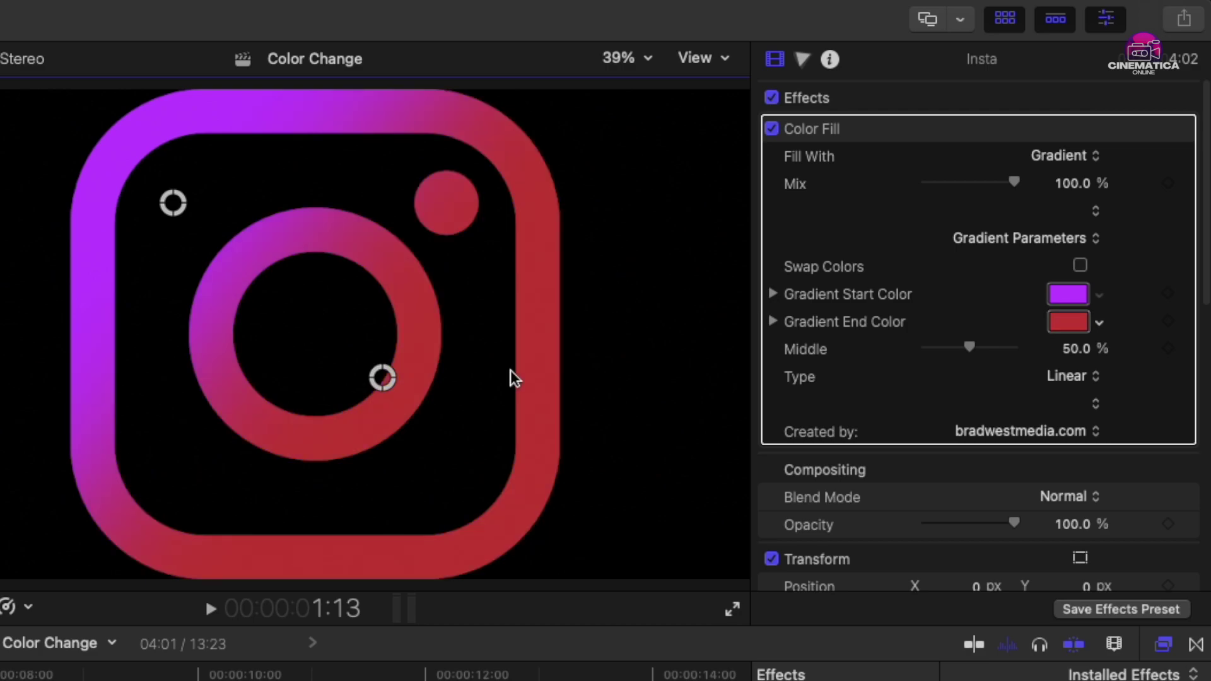
left_click_drag(382, 377, 449, 426)
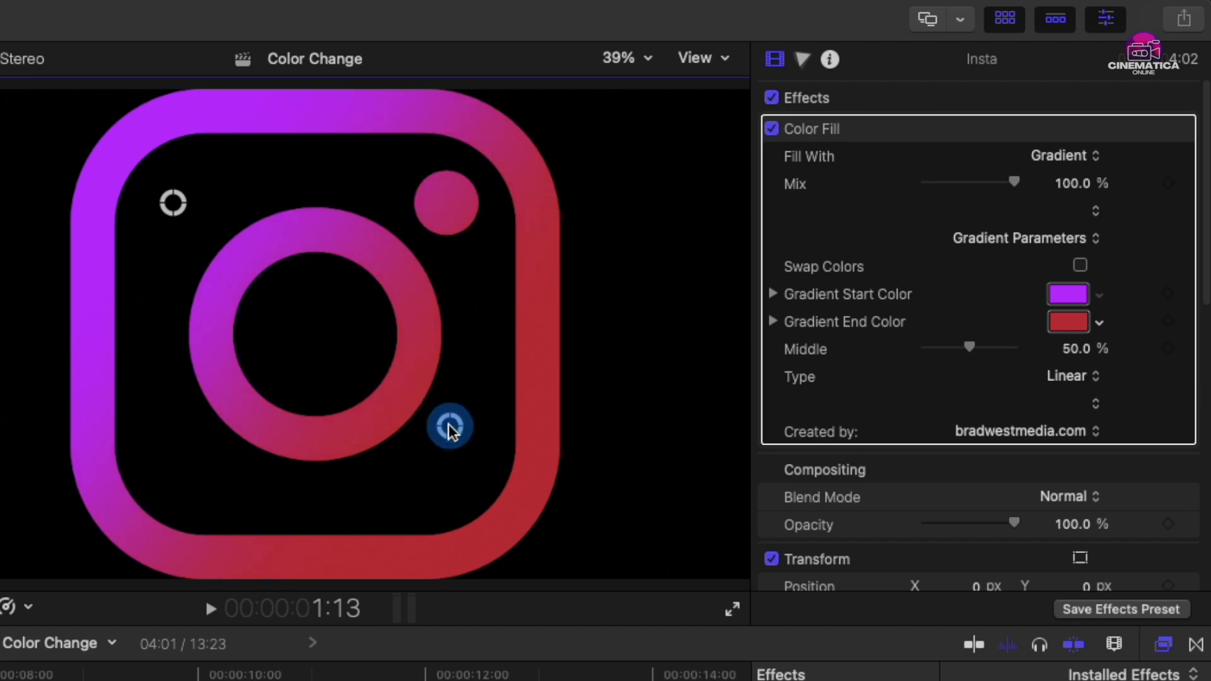
mouse_move(173, 203)
left_mouse_down()
mouse_move(244, 282)
mouse_move(224, 263)
left_mouse_up()
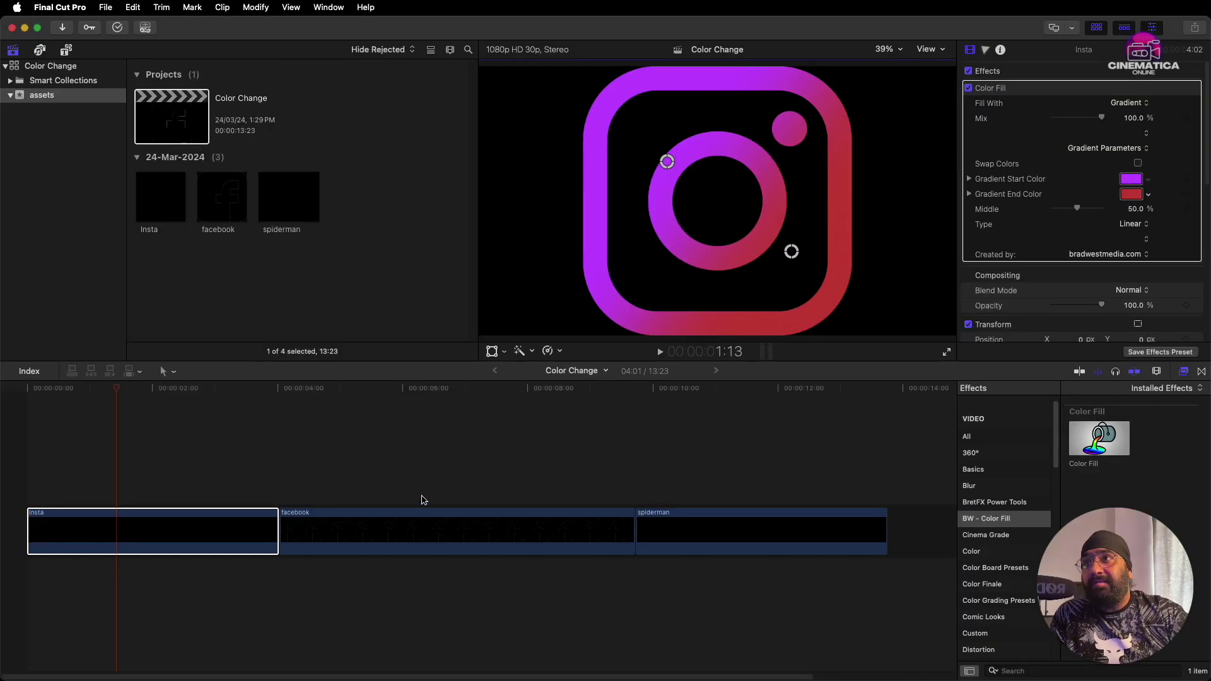
Apply Color Fill to the facebook clip, set it to Gradient, and pick a magenta start color
left_click(369, 392)
left_click(505, 543)
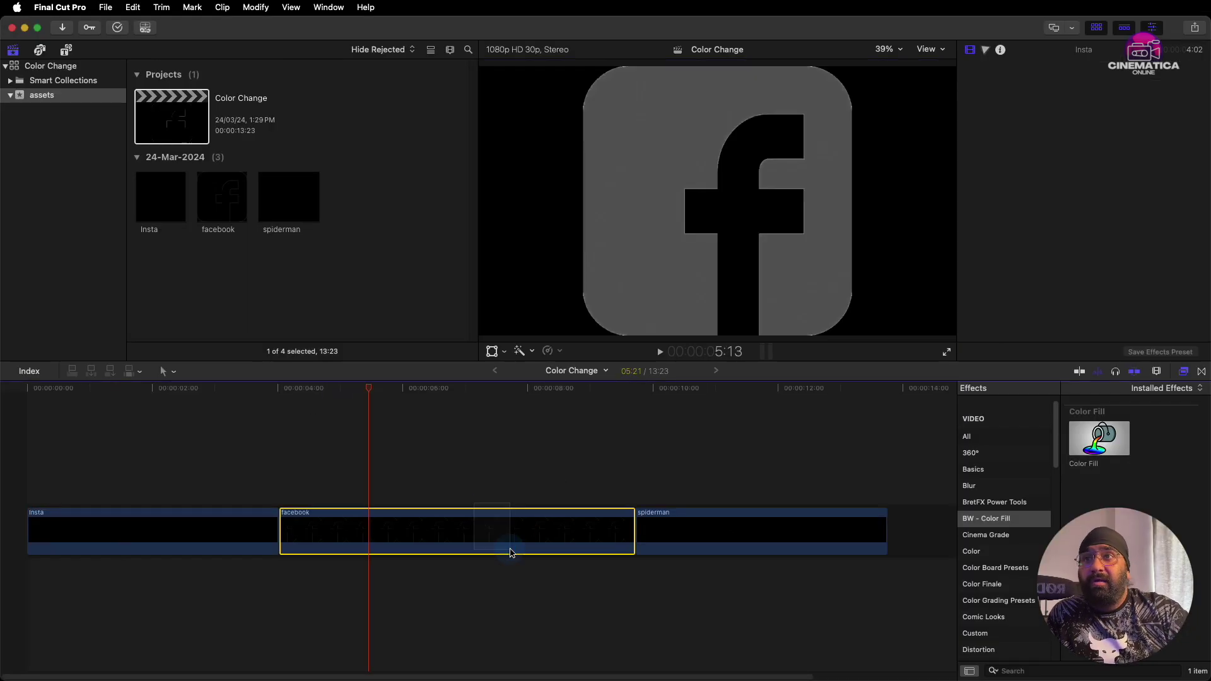
mouse_move(1099, 438)
left_mouse_down()
mouse_move(865, 450)
mouse_move(505, 540)
left_mouse_up()
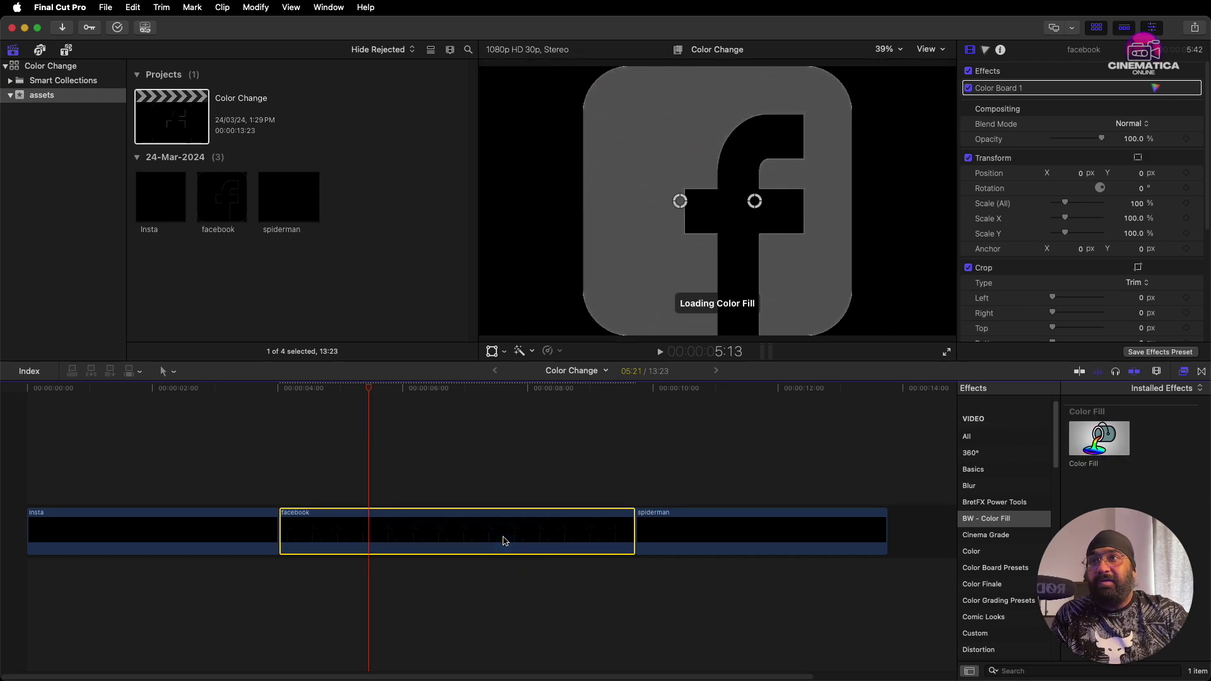
left_click(1133, 118)
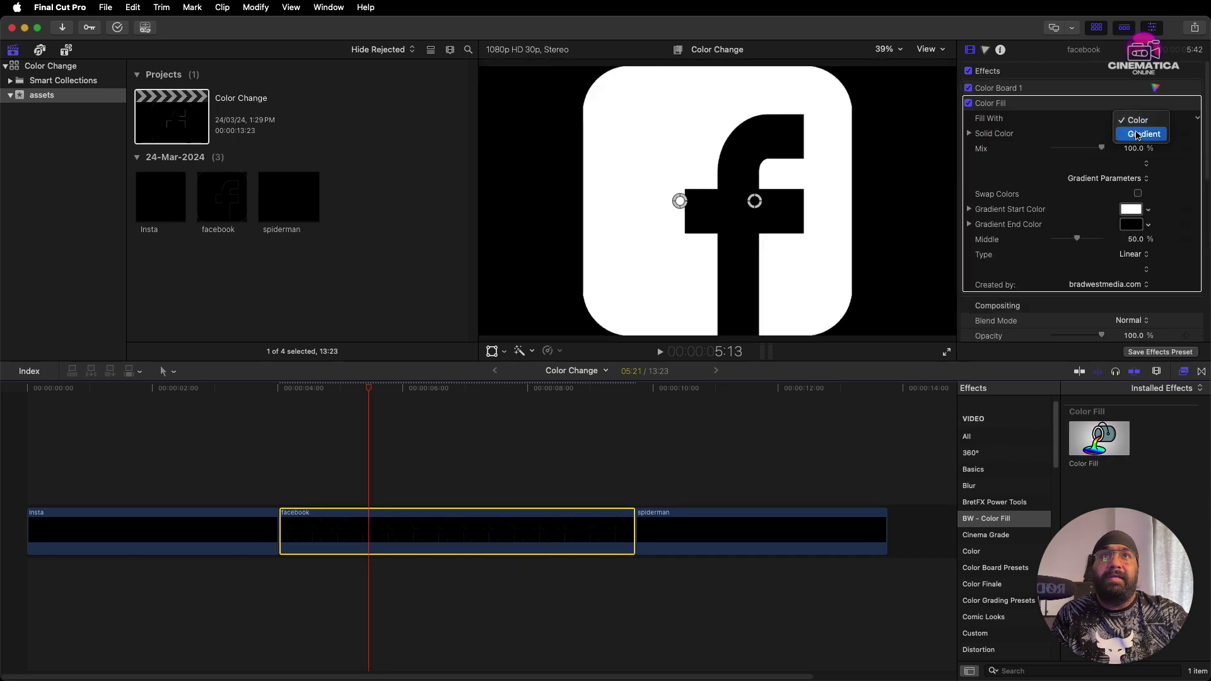
left_click(1129, 133)
left_click(1066, 320)
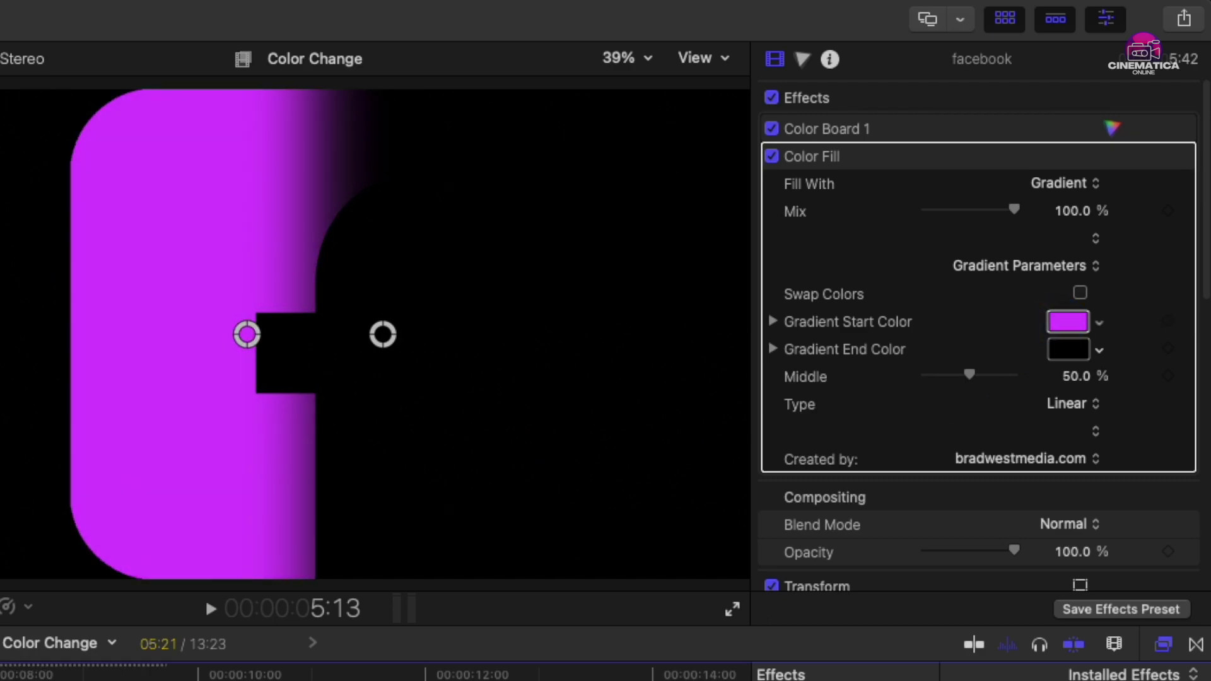
Set a dark magenta end color, spread the gradient across the facebook logo, and test the Mix slider
left_click(1072, 348)
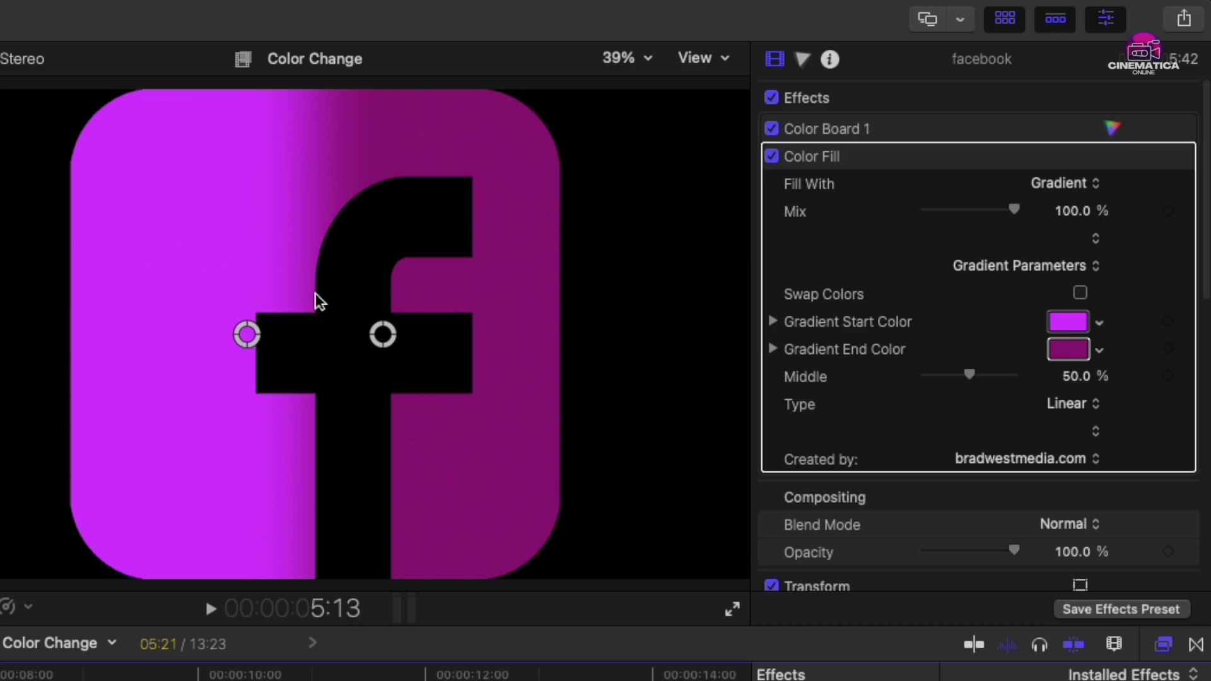
left_click_drag(252, 338, 121, 334)
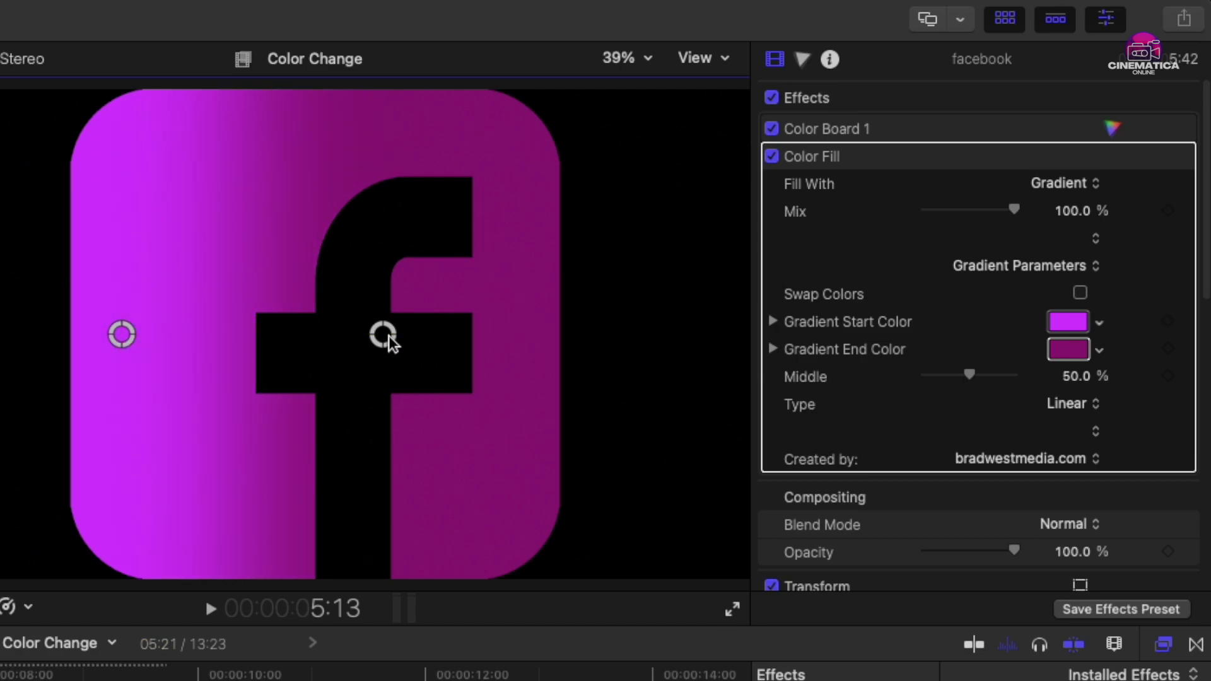
mouse_move(383, 334)
left_mouse_down()
mouse_move(435, 338)
mouse_move(407, 334)
left_mouse_up()
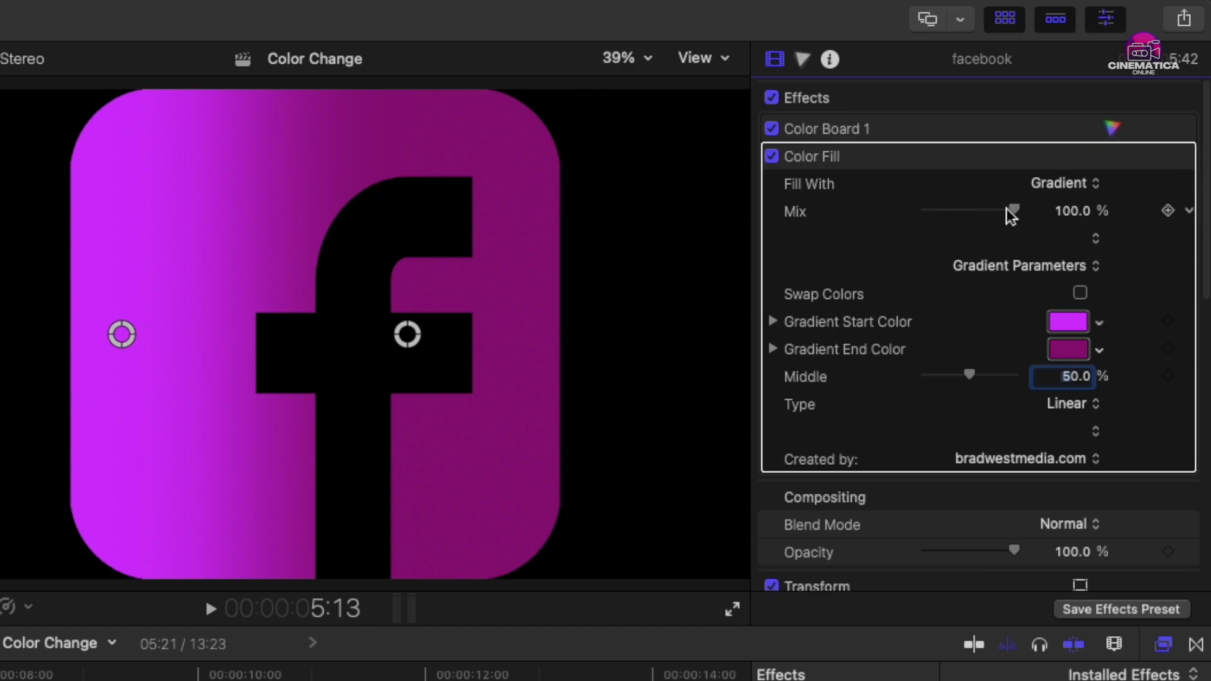
mouse_move(1006, 208)
left_mouse_down()
mouse_move(937, 212)
mouse_move(1207, 209)
left_mouse_up()
Lower the fill's mix amount and apply Color Fill to the spiderman clip
left_click_drag(1014, 210, 982, 215)
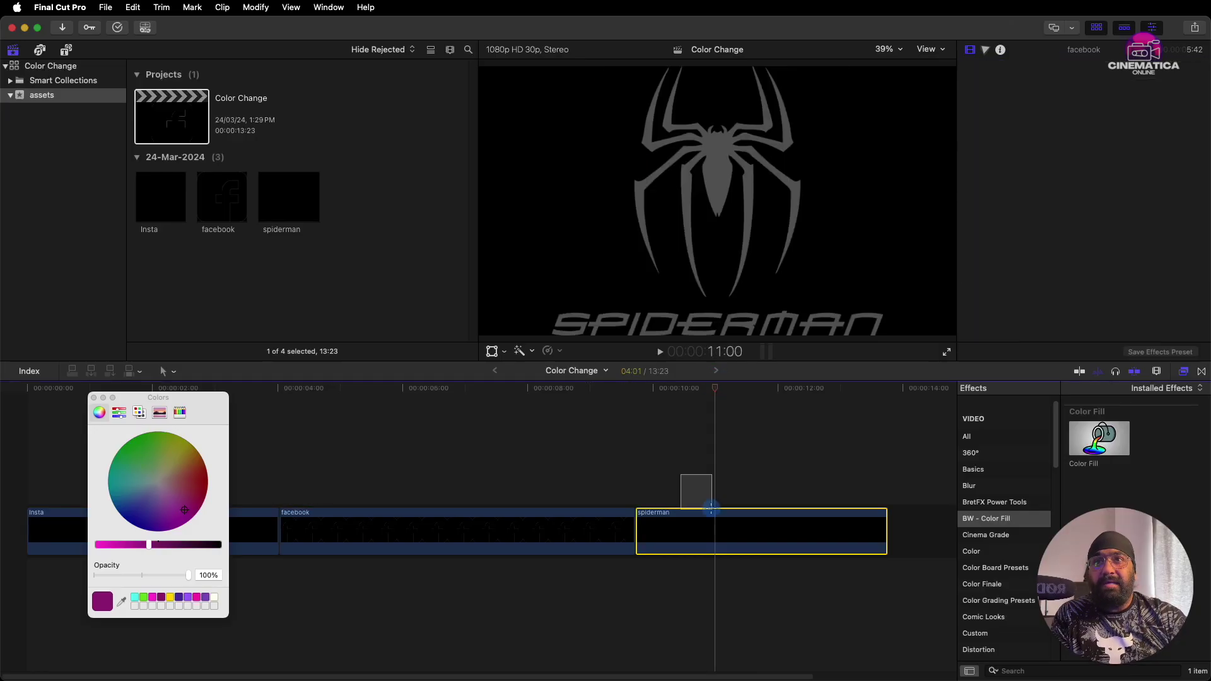
left_click_drag(1099, 438, 735, 557)
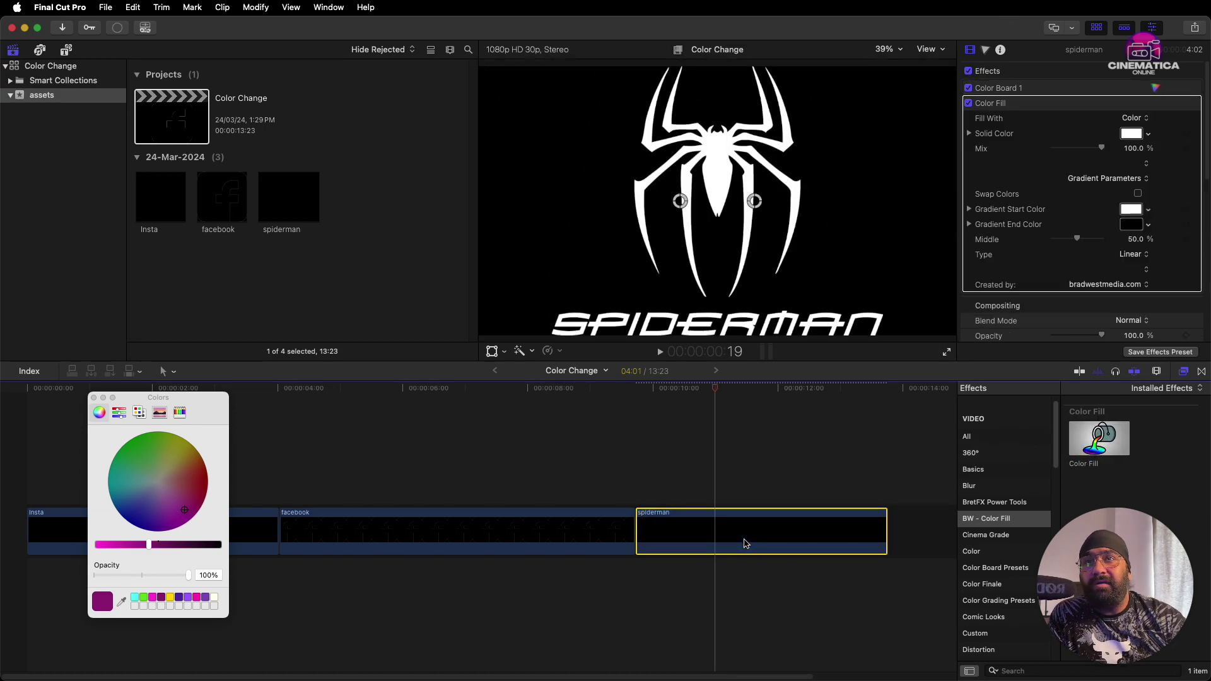
left_click(1134, 133)
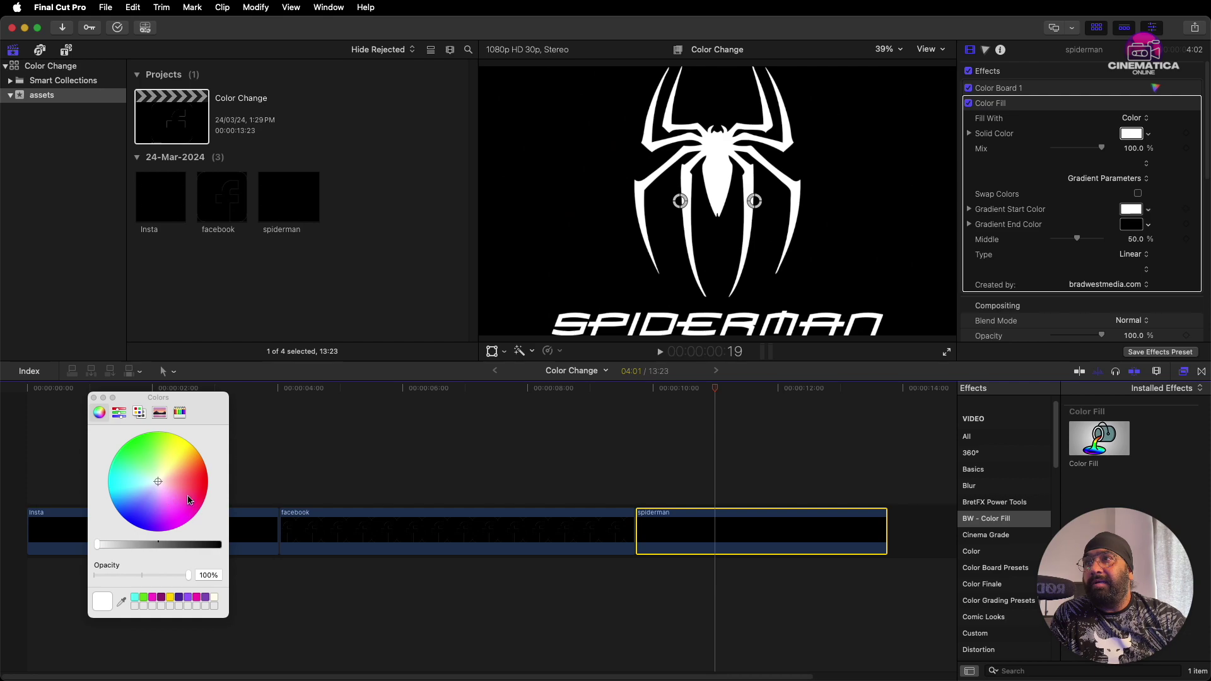
Set the Spider-Man logo's solid fill colour to a darkened pure red
left_click_drag(188, 500, 202, 497)
left_click(115, 546)
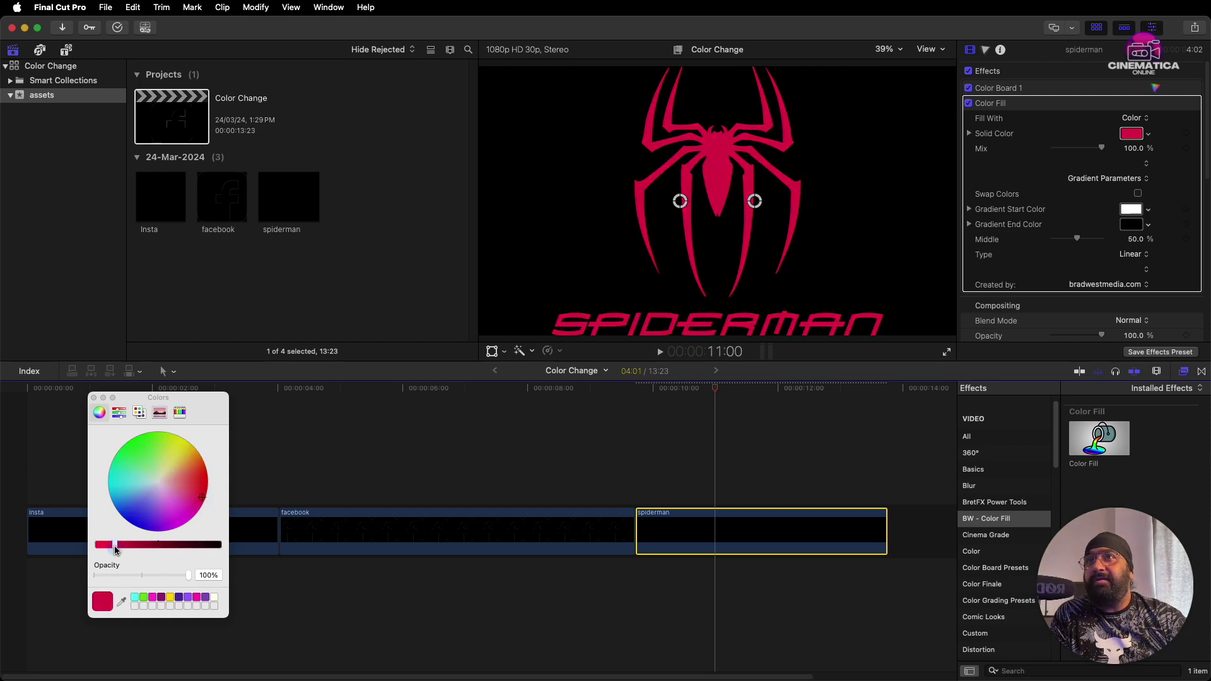
left_click_drag(116, 546, 120, 546)
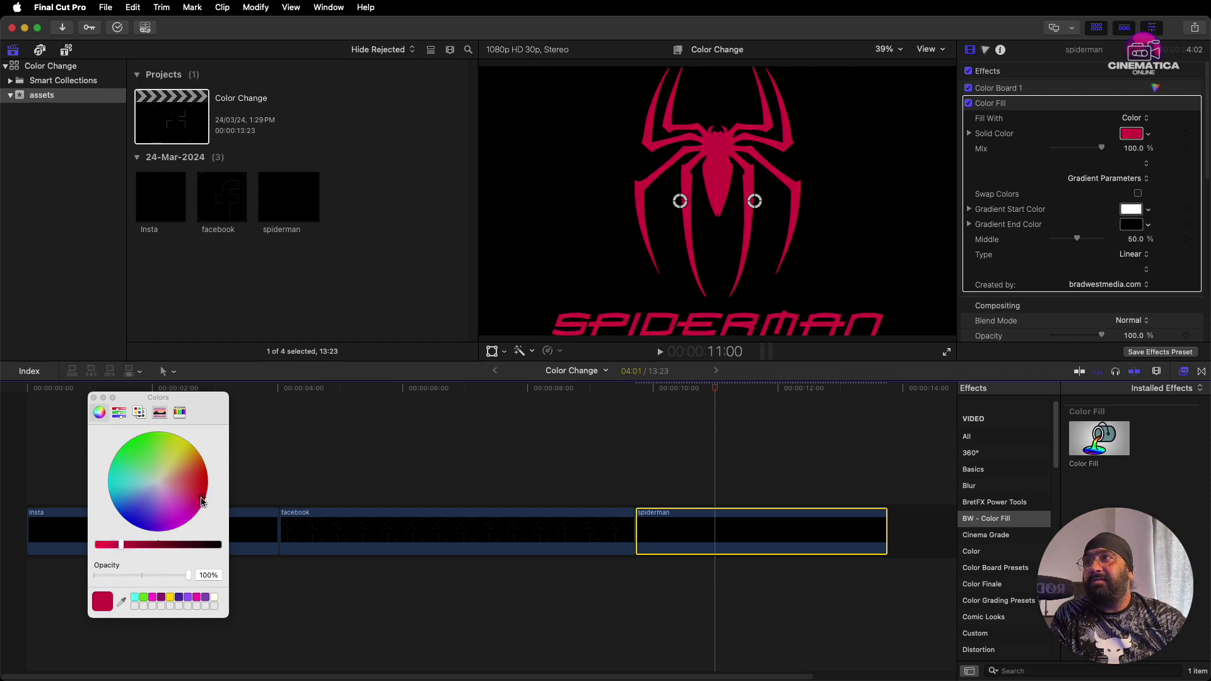
left_click_drag(202, 500, 207, 480)
left_click_drag(116, 547, 148, 546)
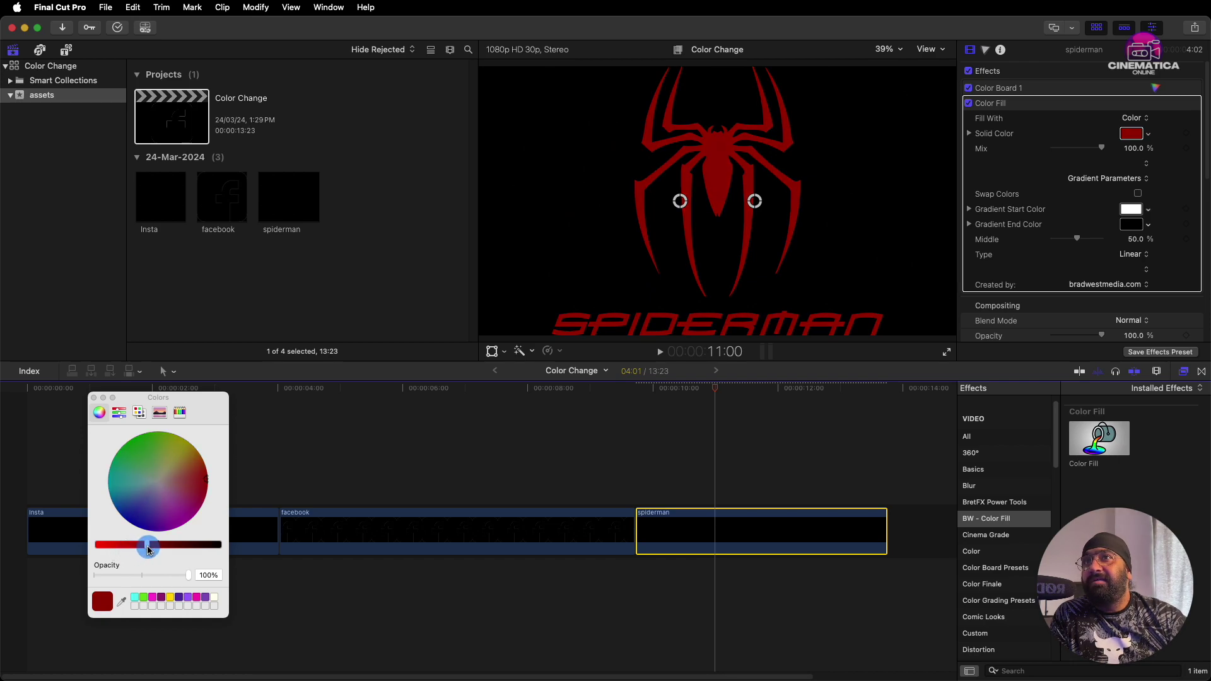
left_click(94, 397)
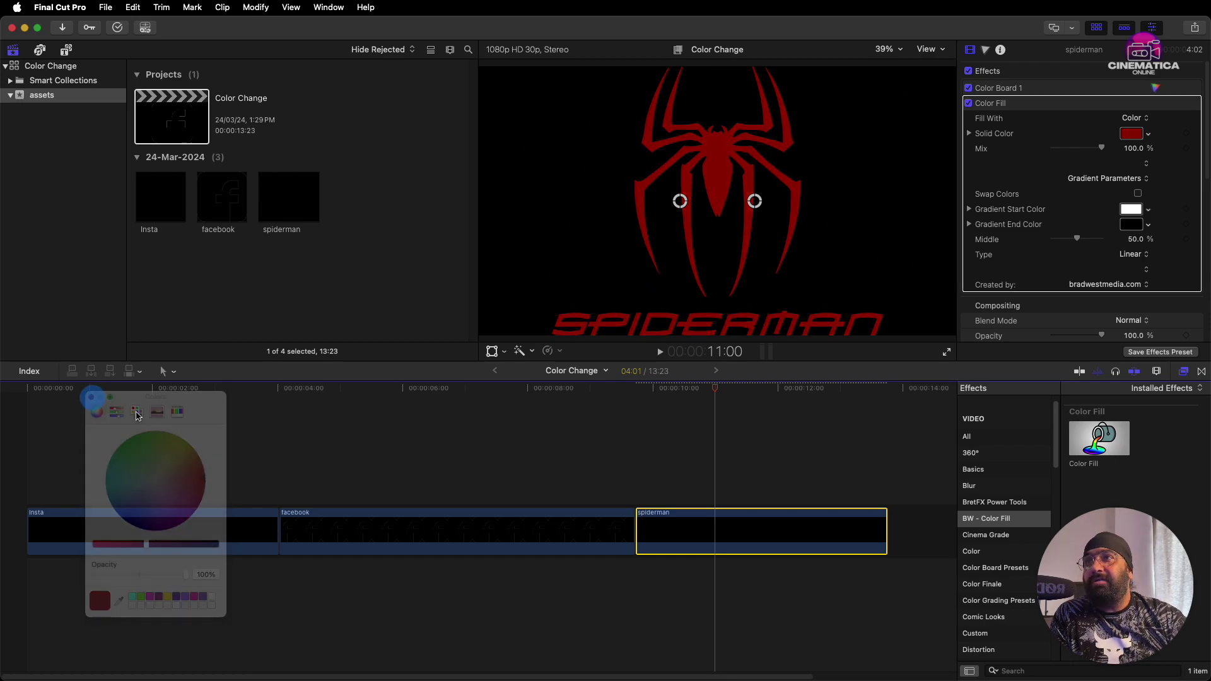
Reduce the Transform Scale (All) of the spiderman clip to 40%
scroll(1110, 285, "down", 3)
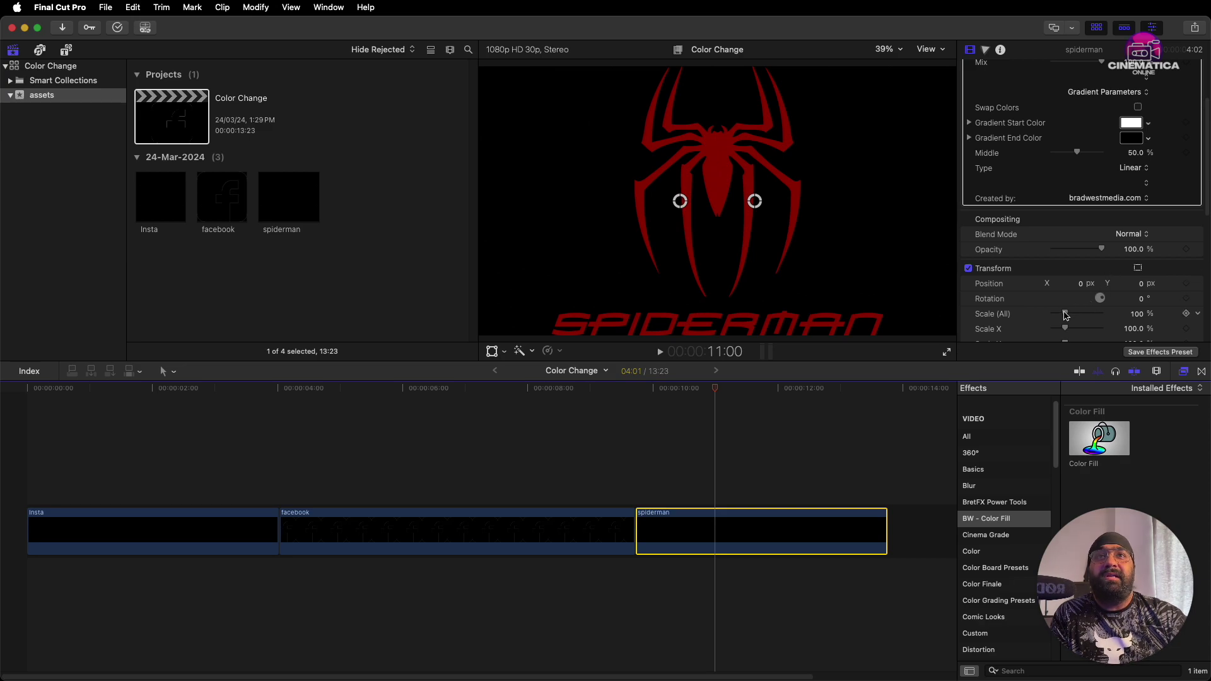
left_click_drag(1064, 315, 1057, 319)
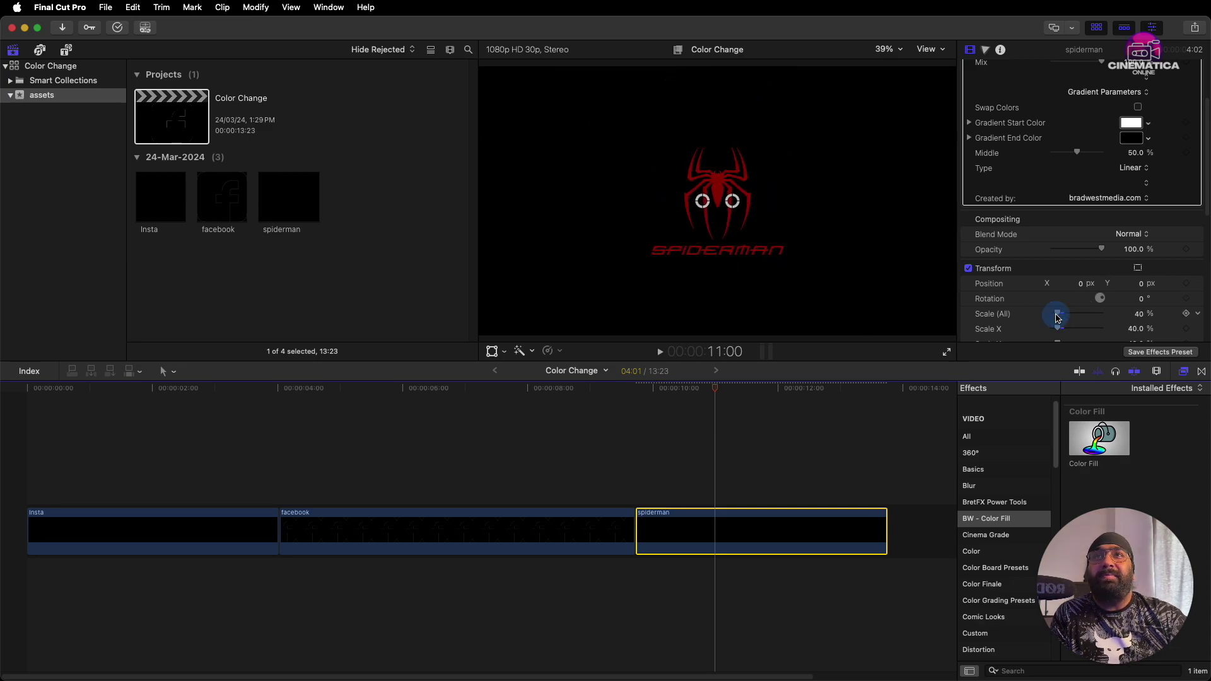